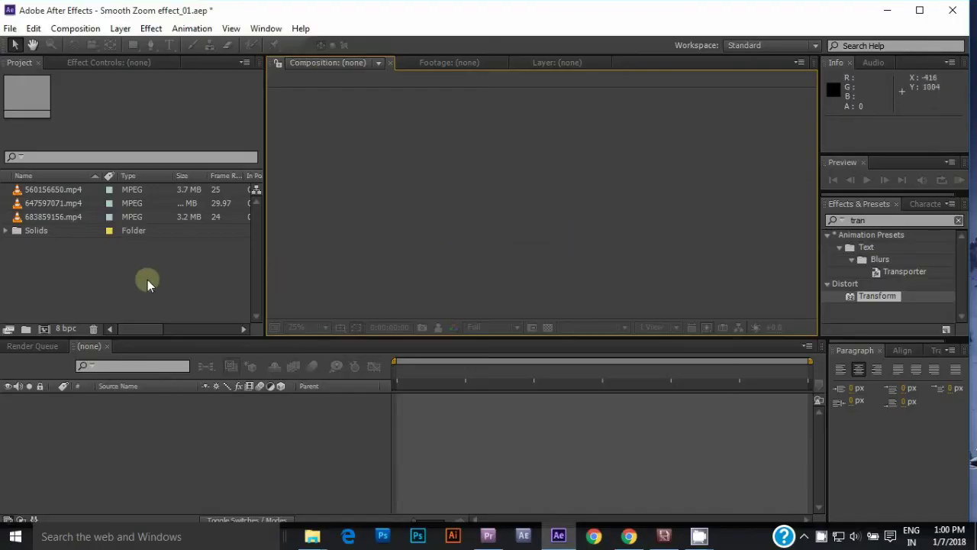
Step: Create a new composition using the HDV/HDTV 720 25 preset
right_click(125, 260)
click(169, 268)
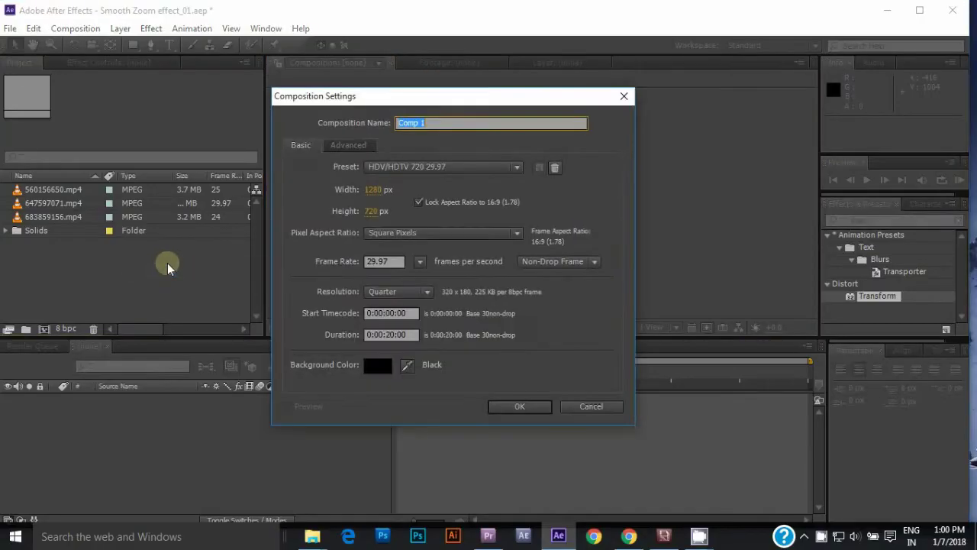
click(497, 166)
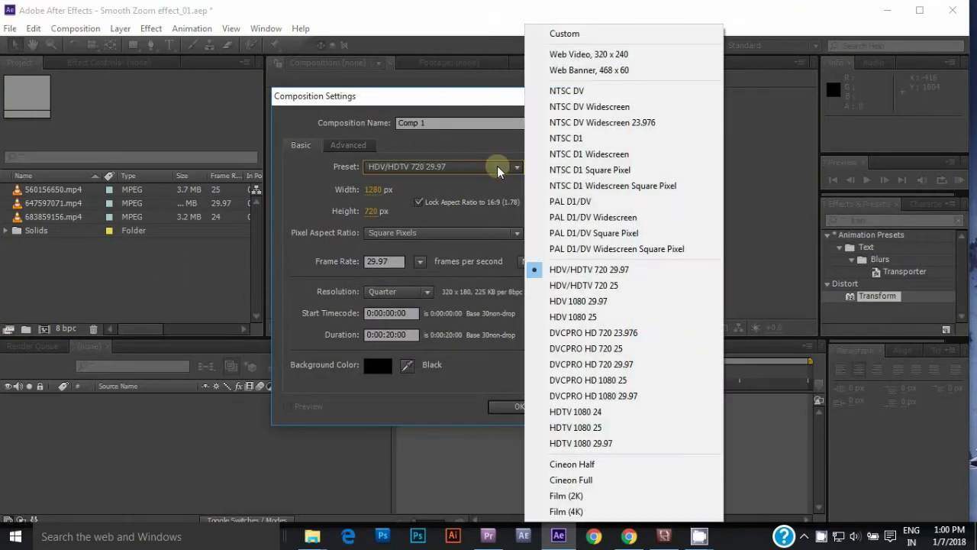
click(603, 285)
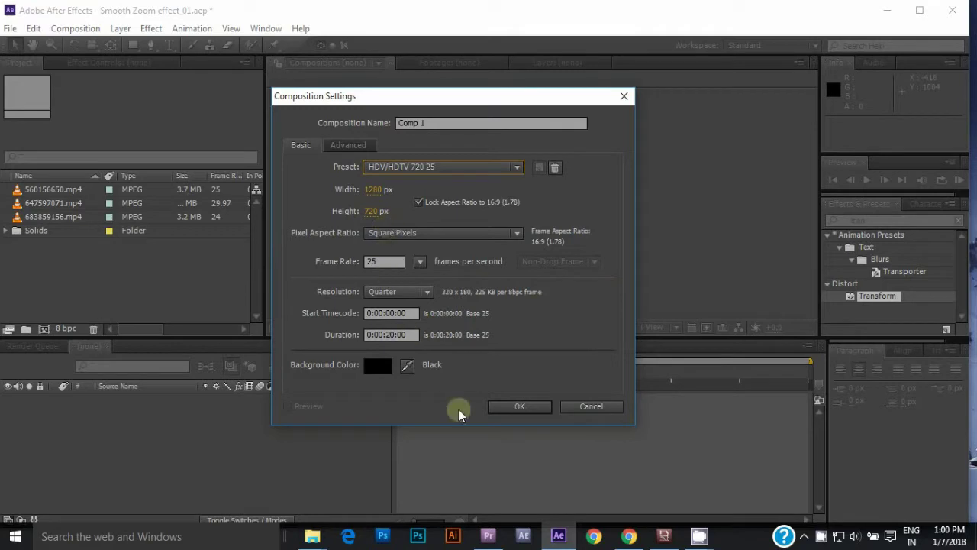
click(522, 406)
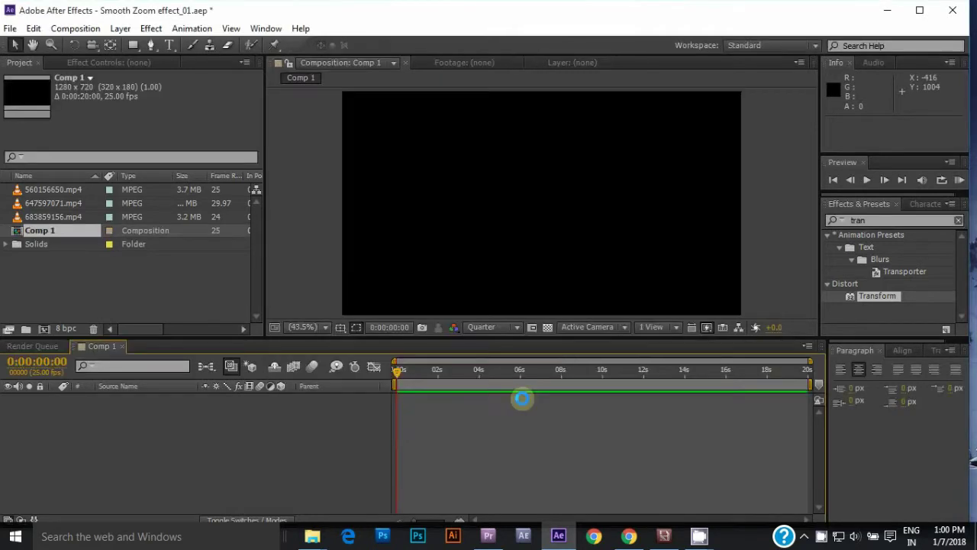
Step: Add 647597071.mp4, 683859156.mp4 and 560156650.mp4 to Comp 1 as stacked layers
click(100, 274)
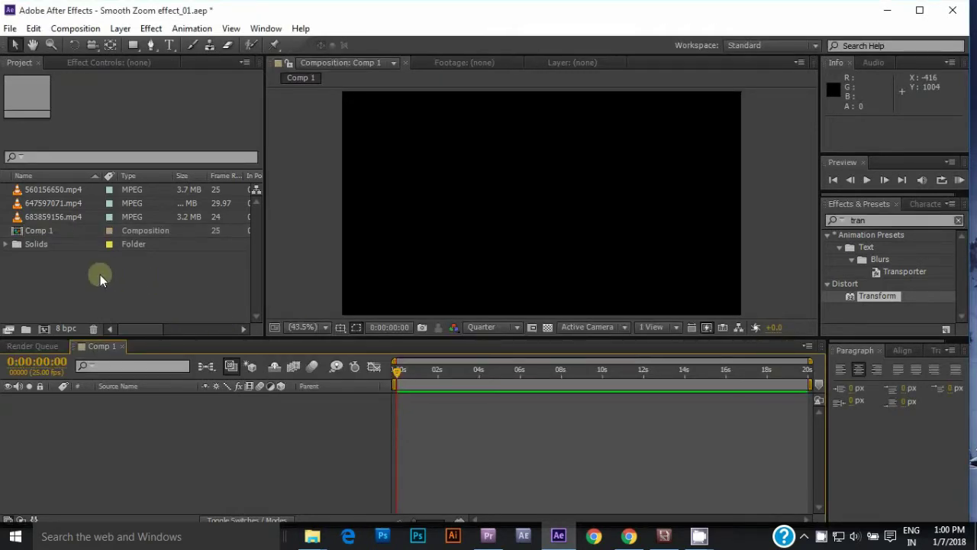
click(45, 188)
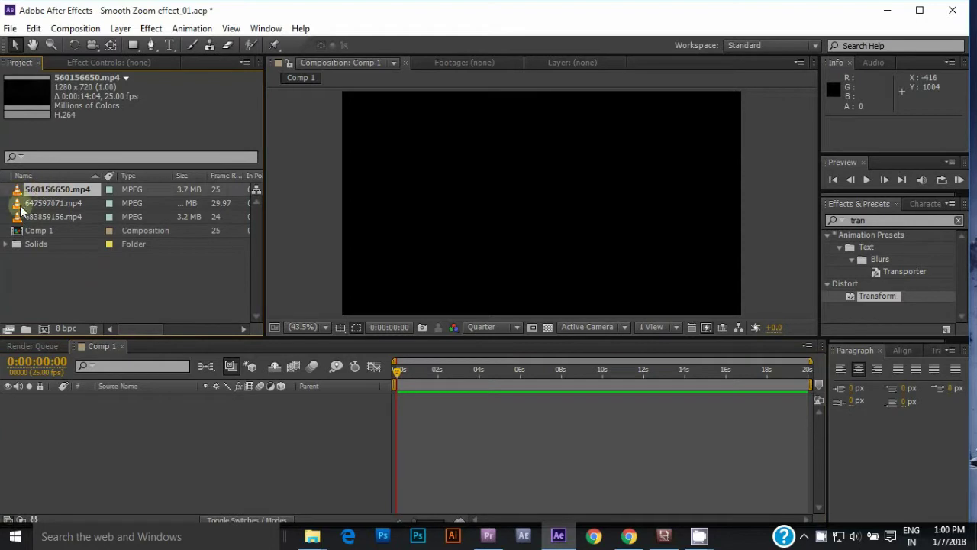
click(19, 203)
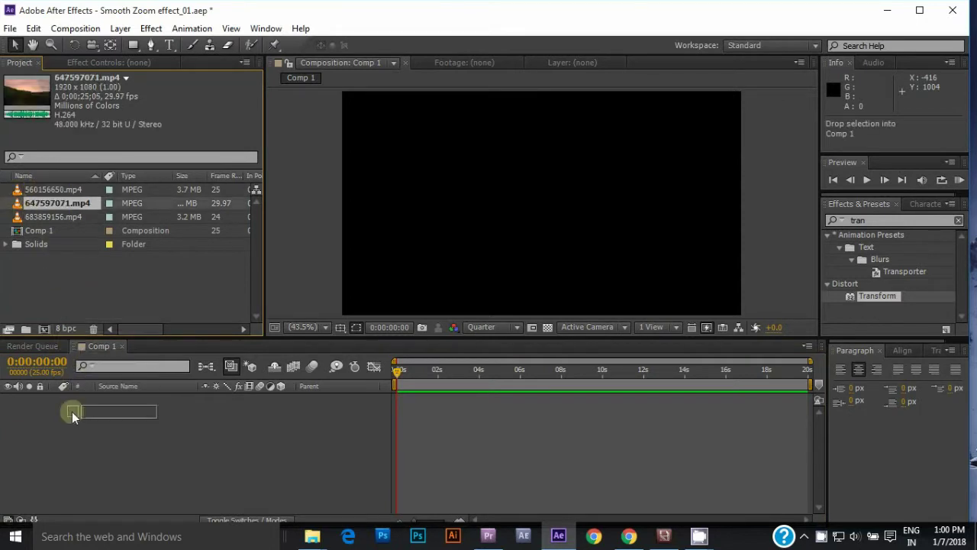
drag(52, 248, 67, 403)
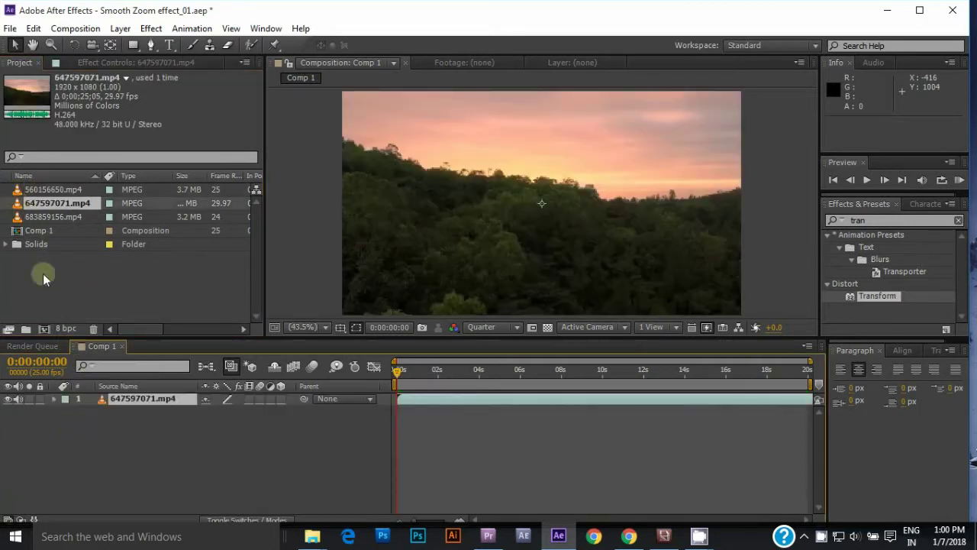
click(8, 218)
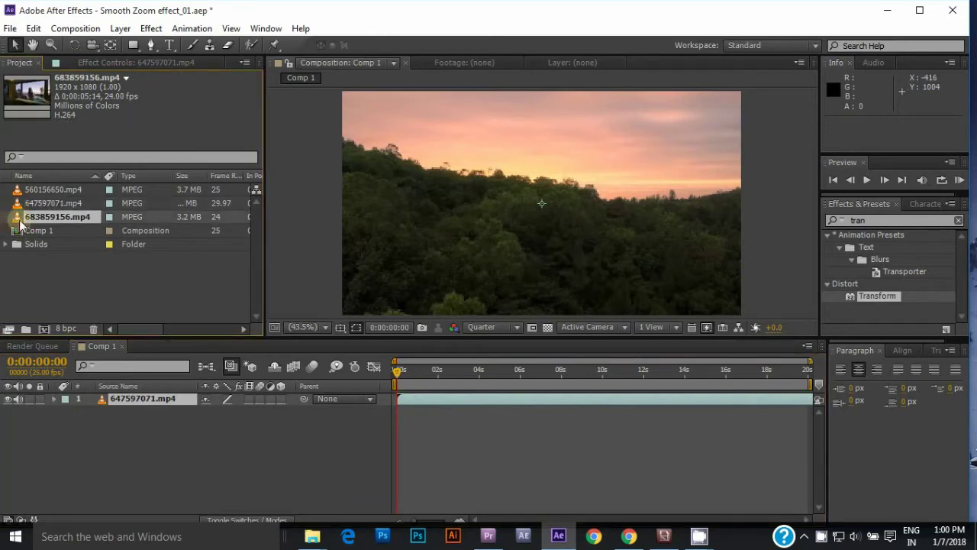
drag(7, 221, 106, 420)
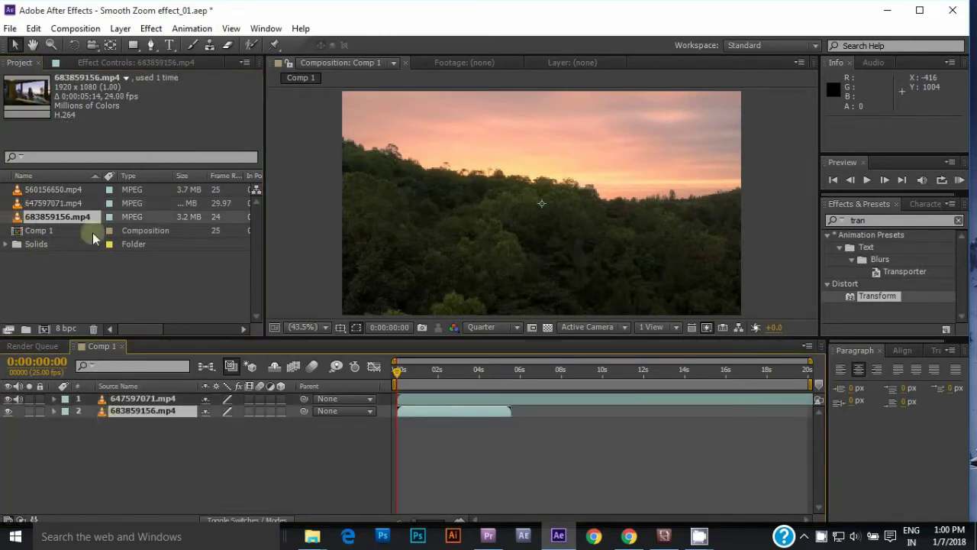
drag(19, 190, 112, 430)
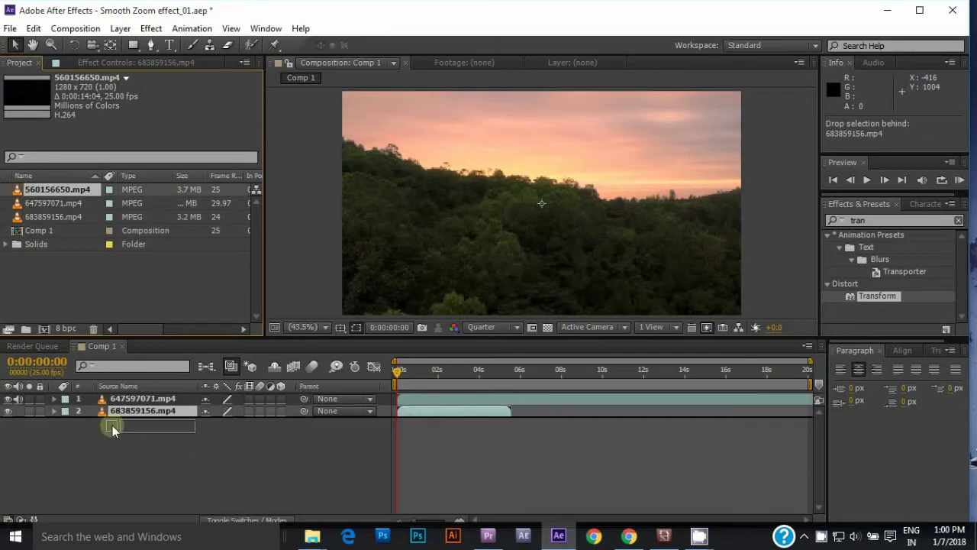
click(465, 373)
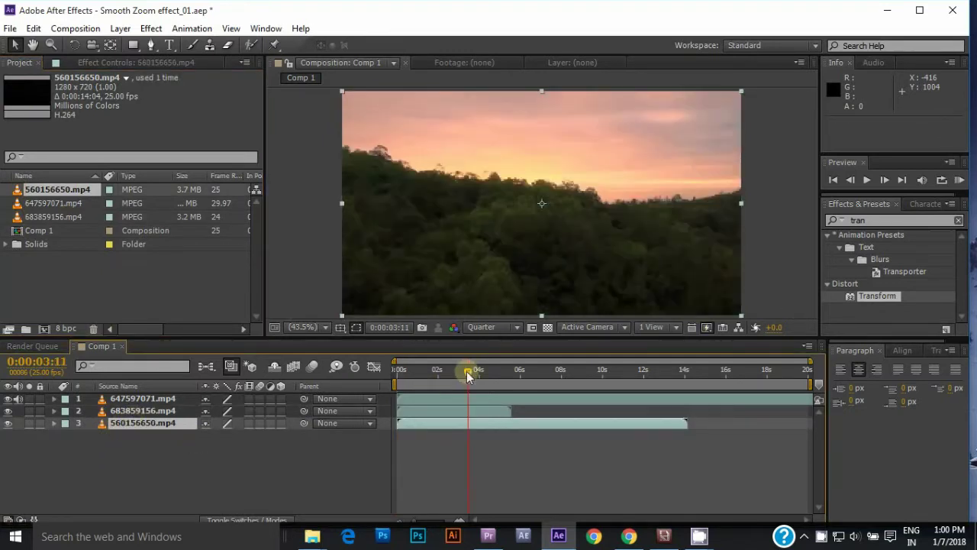
Step: Scale 647597071.mp4 to 70% and 683859156.mp4 to 69%, then go to 6:24
click(461, 399)
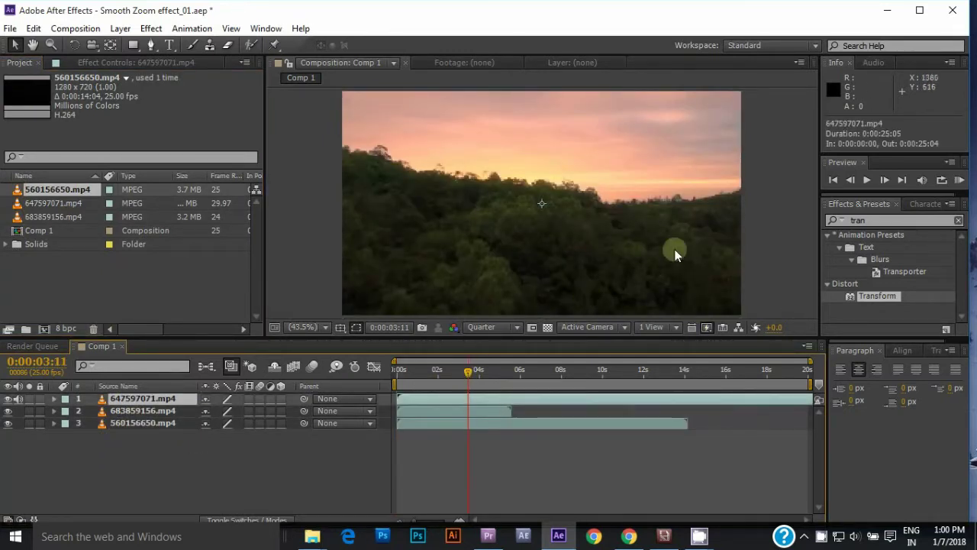
key(comma)
key(comma)
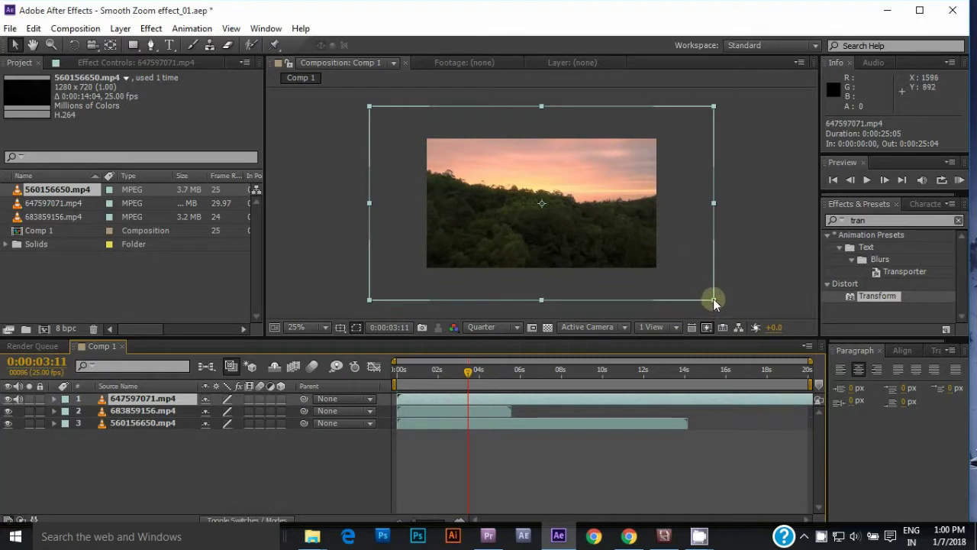
drag(713, 298, 663, 268)
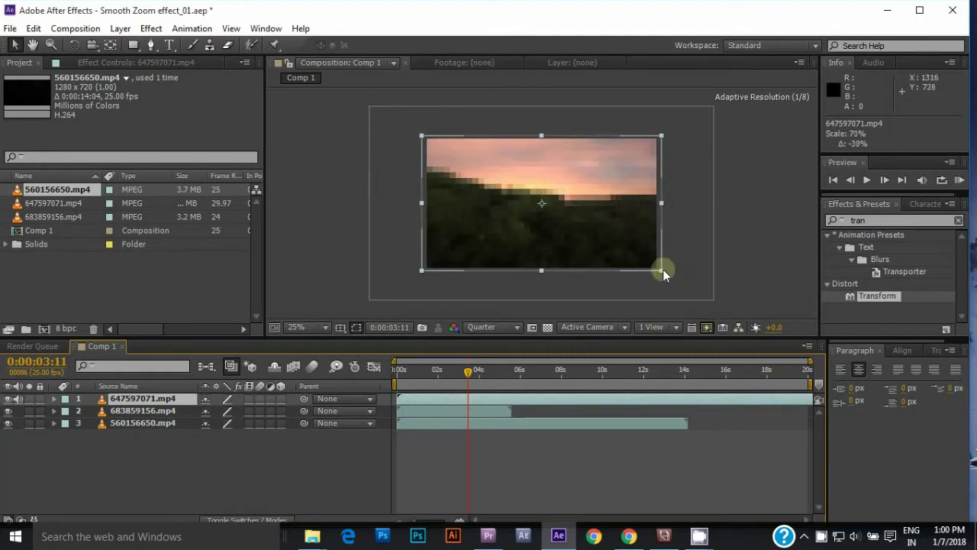
click(481, 410)
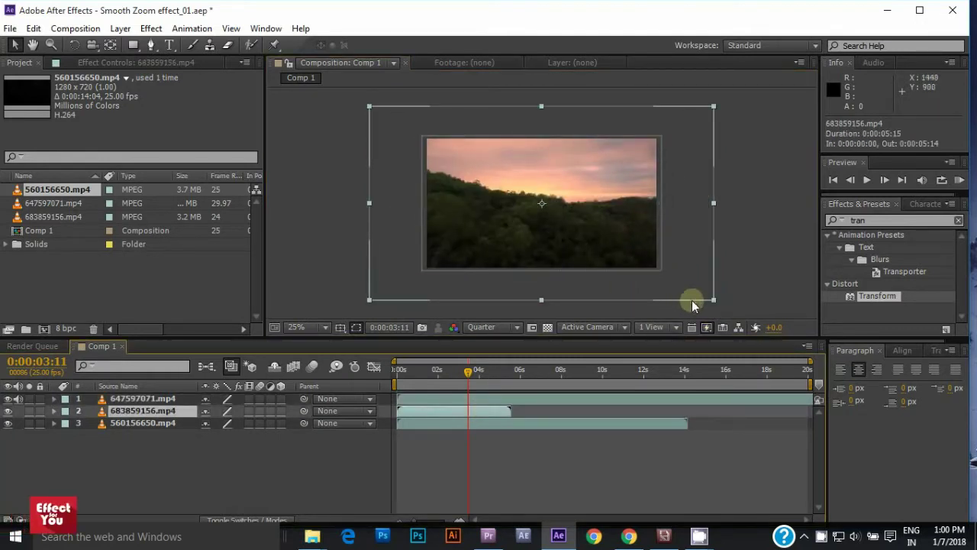
drag(712, 300, 664, 271)
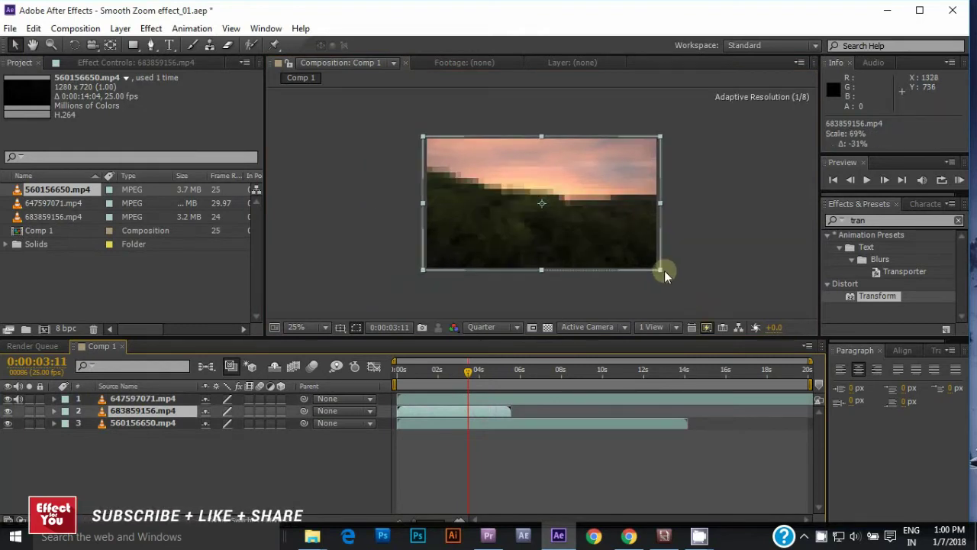
click(489, 374)
drag(519, 380, 535, 384)
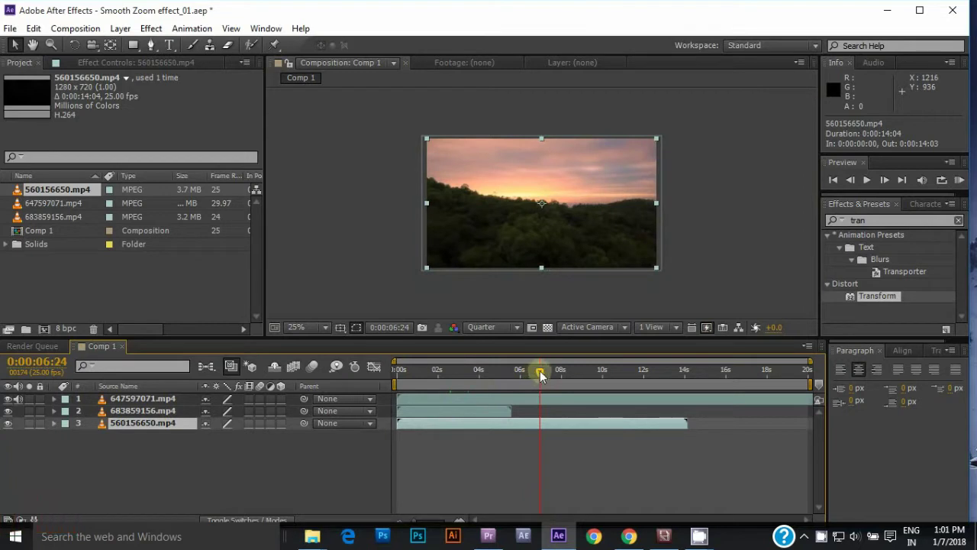
Step: Split 647597071.mp4, delete its first part, and move the rest to the composition start
click(551, 398)
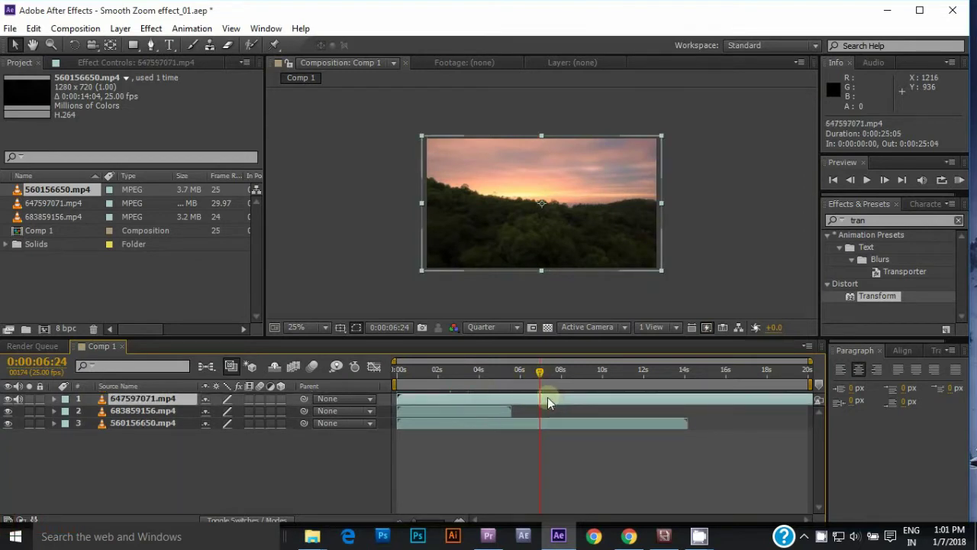
key(ctrl+shift+d)
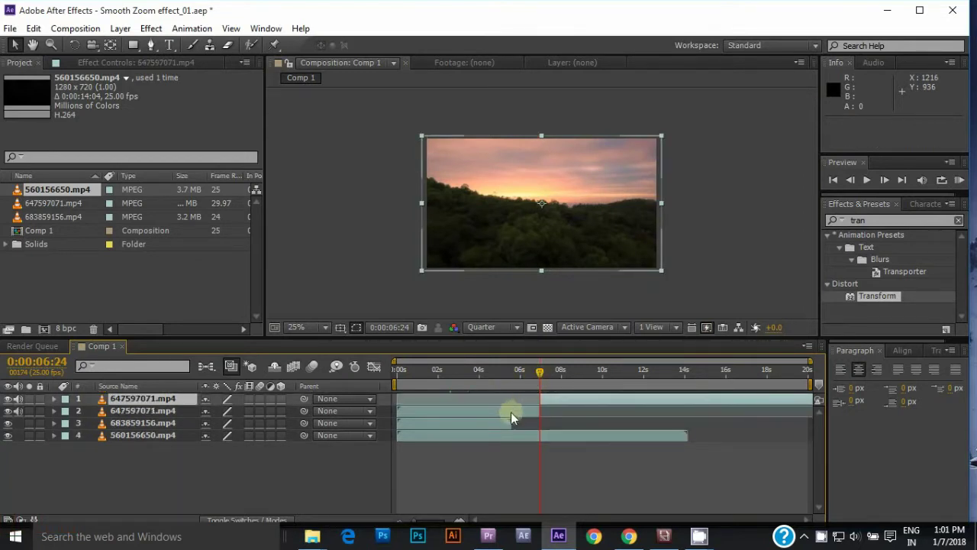
key(Delete)
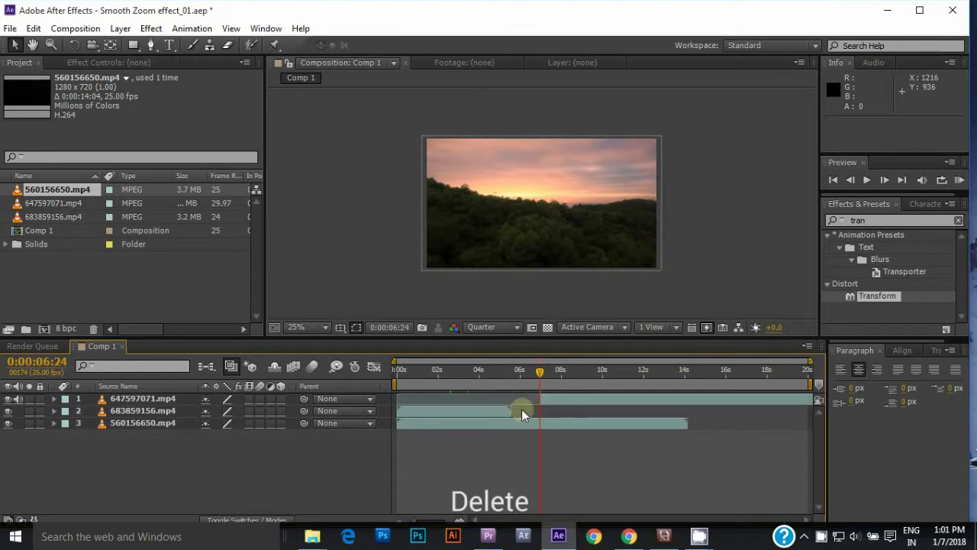
click(554, 402)
click(590, 405)
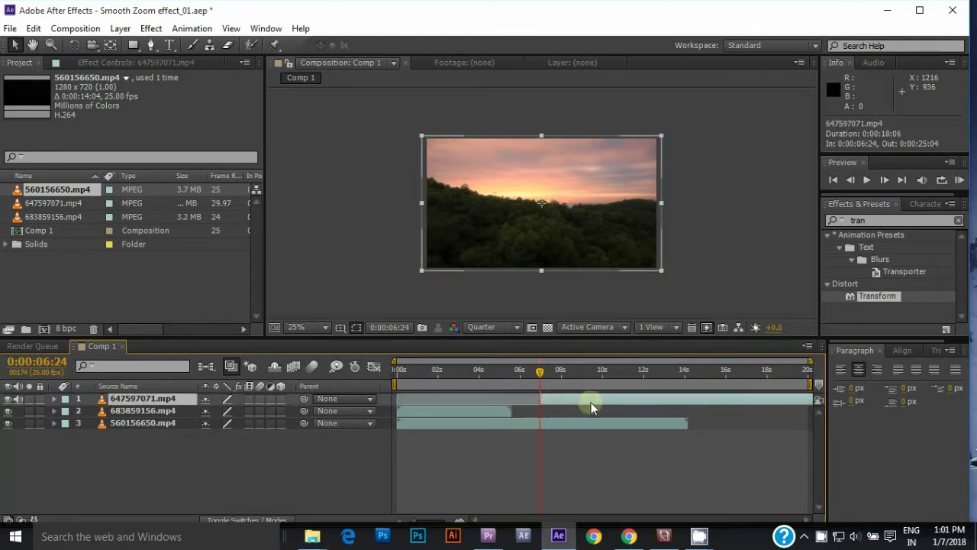
drag(591, 403, 447, 399)
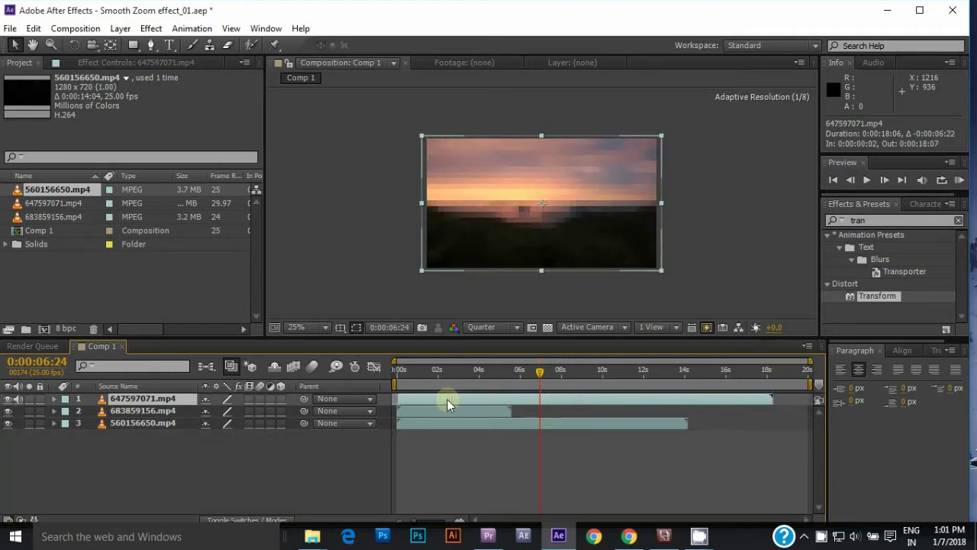
drag(411, 370, 396, 373)
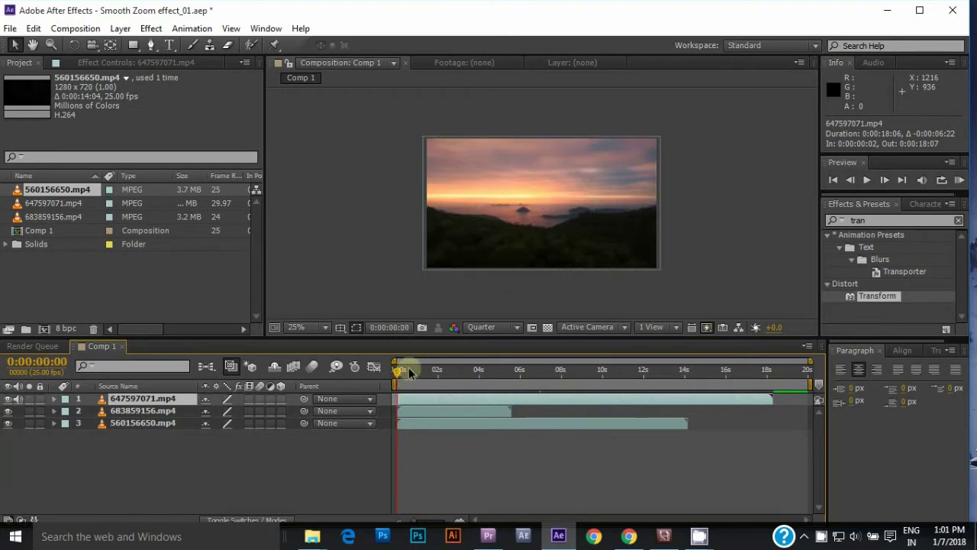
Step: Trim layer 1 at the cut, start 683859156.mp4 there, and trim it near five seconds
drag(398, 370, 476, 374)
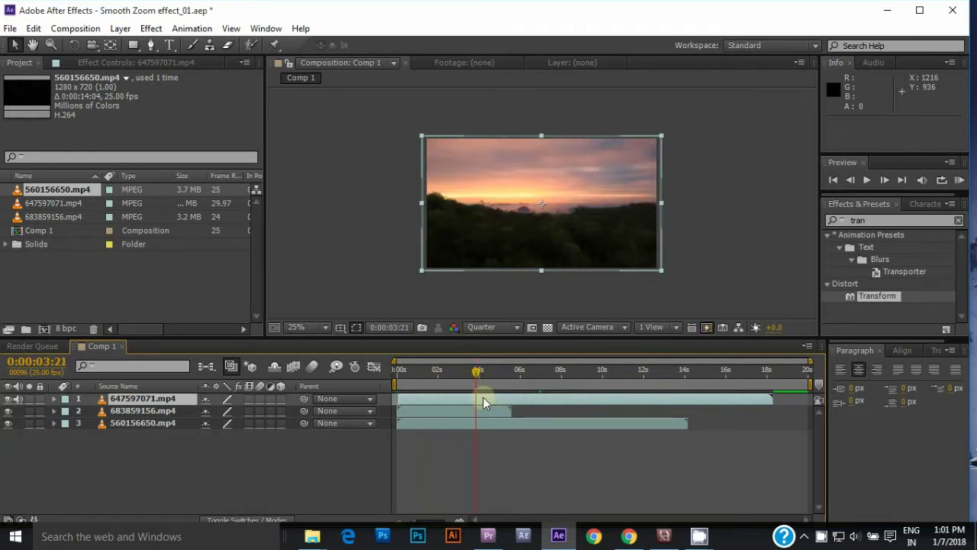
key(Delete)
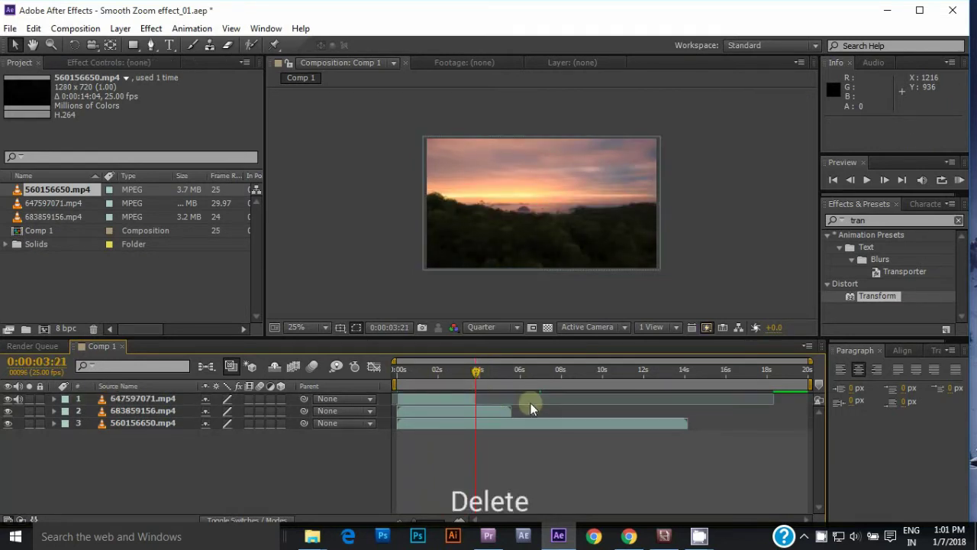
drag(412, 411, 495, 412)
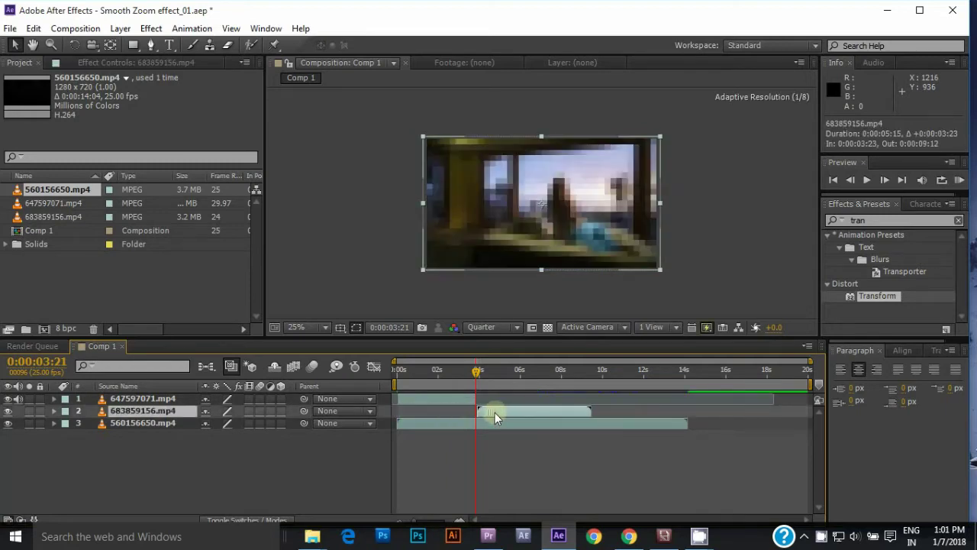
drag(408, 522, 424, 522)
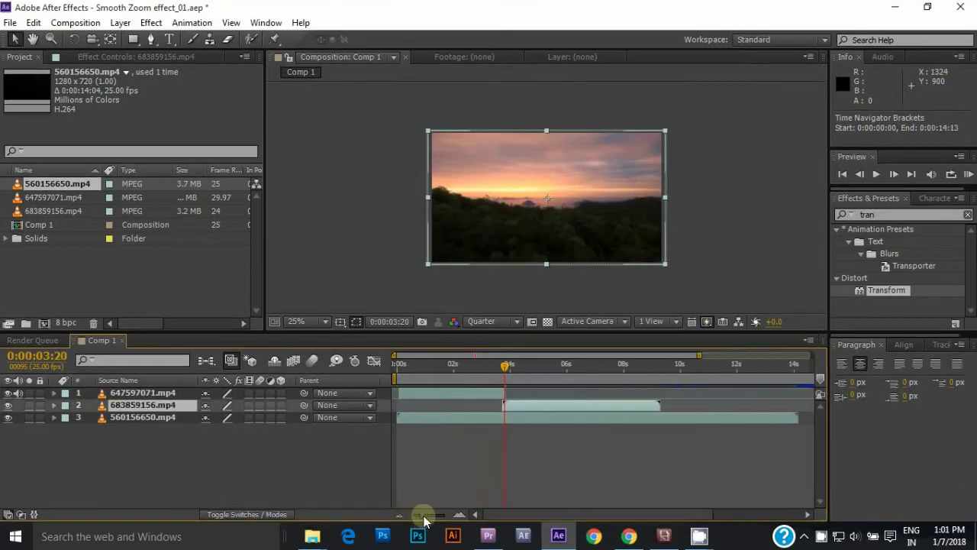
drag(504, 366, 555, 410)
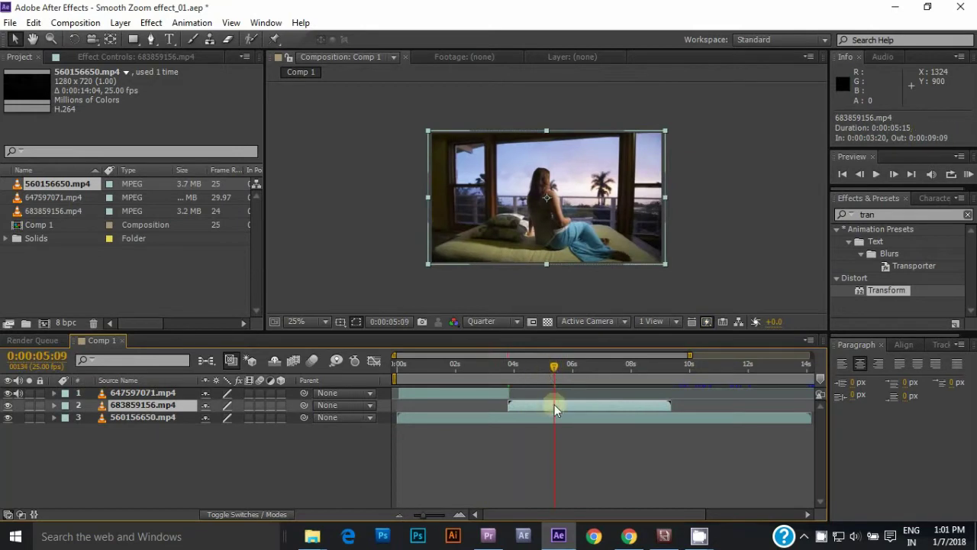
key(Delete)
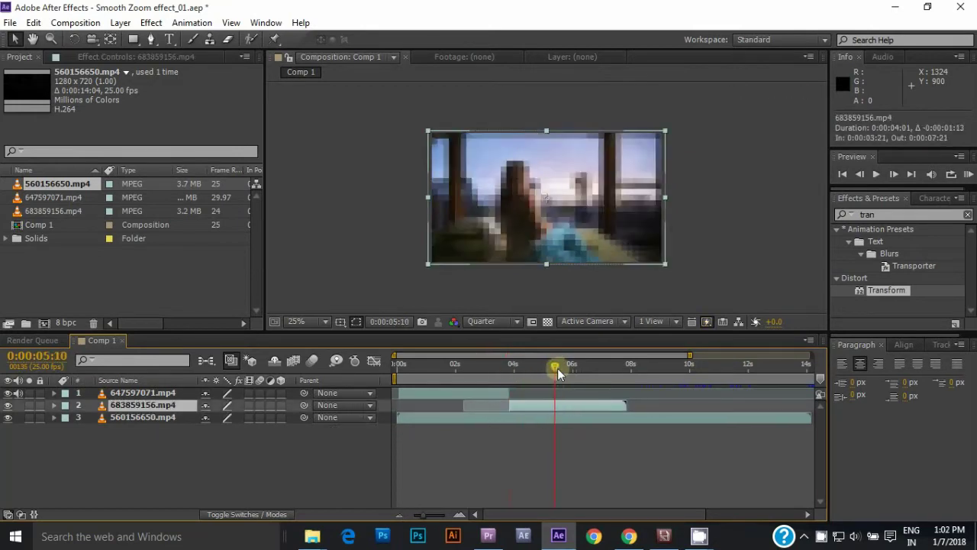
Step: Shift 560156650.mp4 and trim it to start around 6:18, following the second clip
drag(557, 368, 594, 365)
drag(626, 405, 594, 405)
click(508, 421)
mouse_move(424, 420)
mouse_down()
mouse_move(652, 417)
mouse_move(496, 419)
mouse_move(580, 417)
mouse_up()
key(ctrl+shift+d)
key(Delete)
click(556, 430)
mouse_move(601, 367)
mouse_down()
mouse_move(698, 375)
mouse_move(482, 377)
mouse_up()
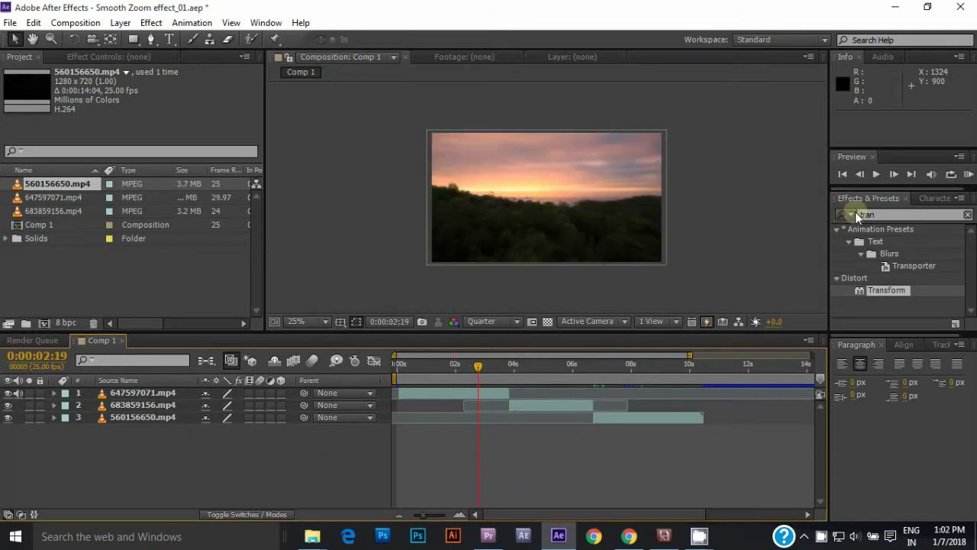
Step: Apply Motion Tile to the top clip with output width and height 500 and Mirror Edges
click(890, 215)
drag(876, 214, 849, 213)
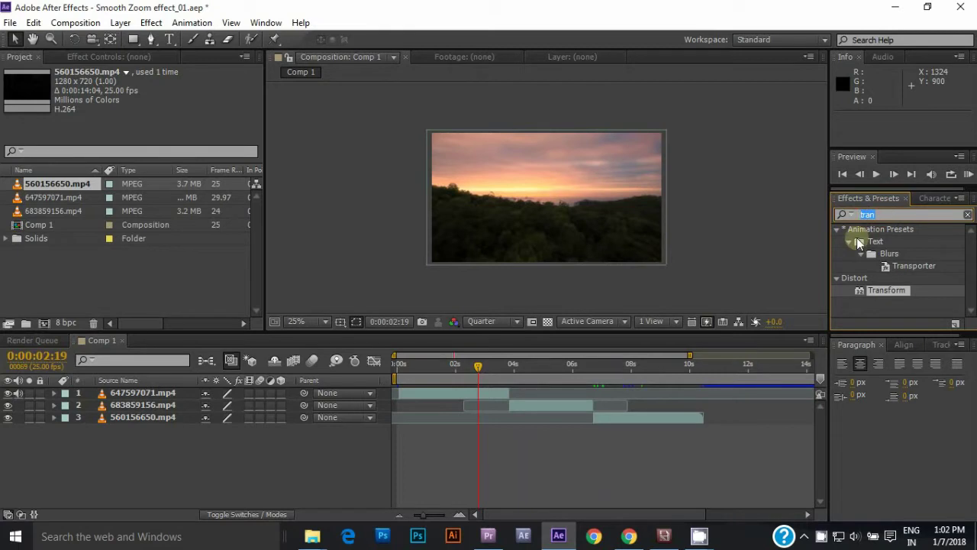
text(moti)
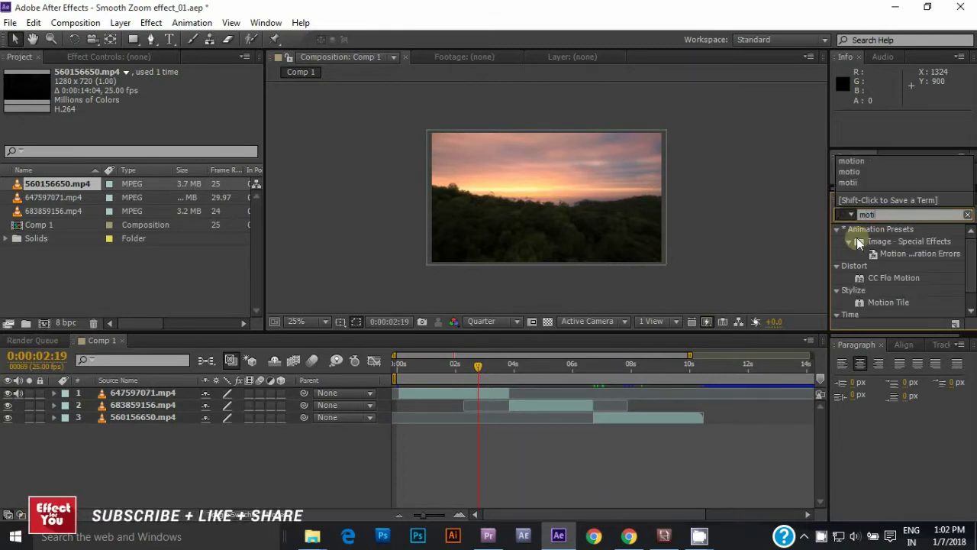
text(on)
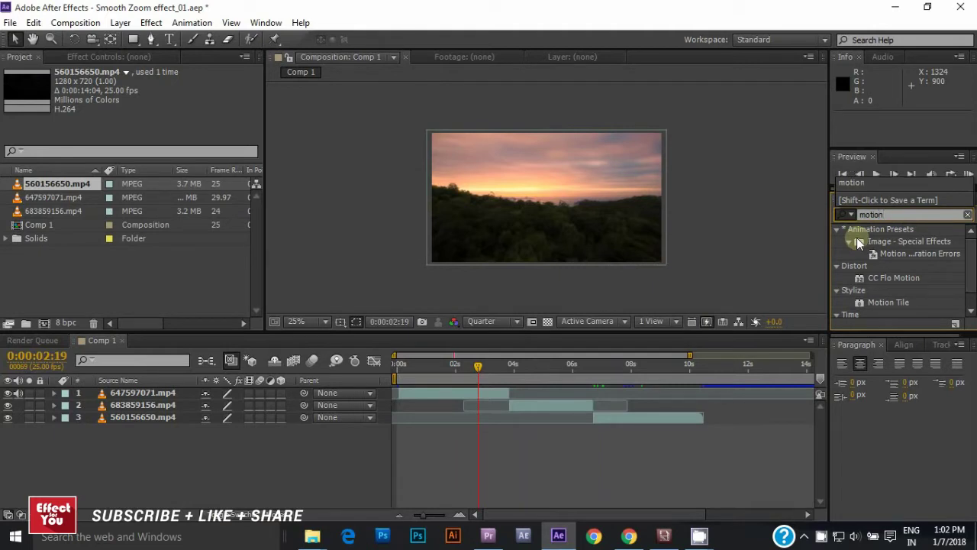
drag(885, 302, 445, 334)
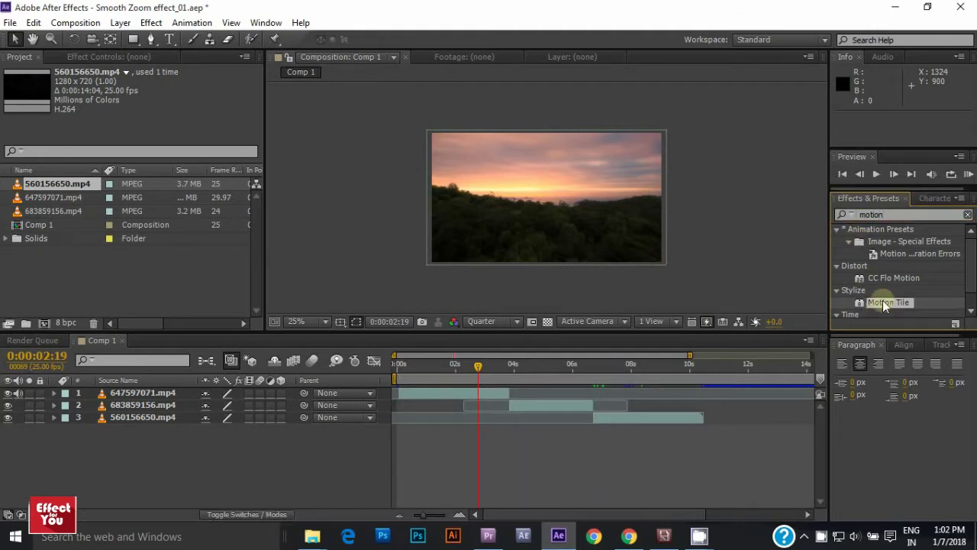
drag(445, 335, 126, 394)
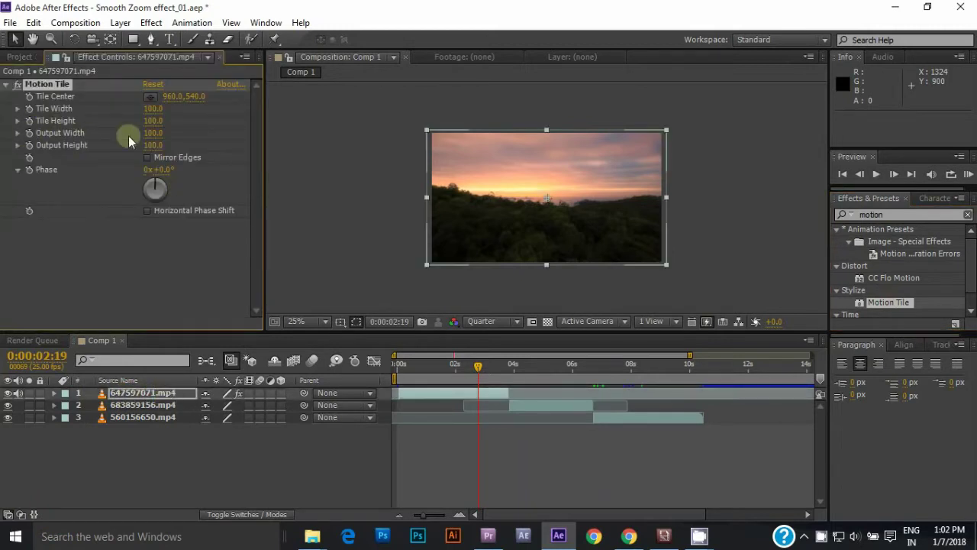
click(153, 134)
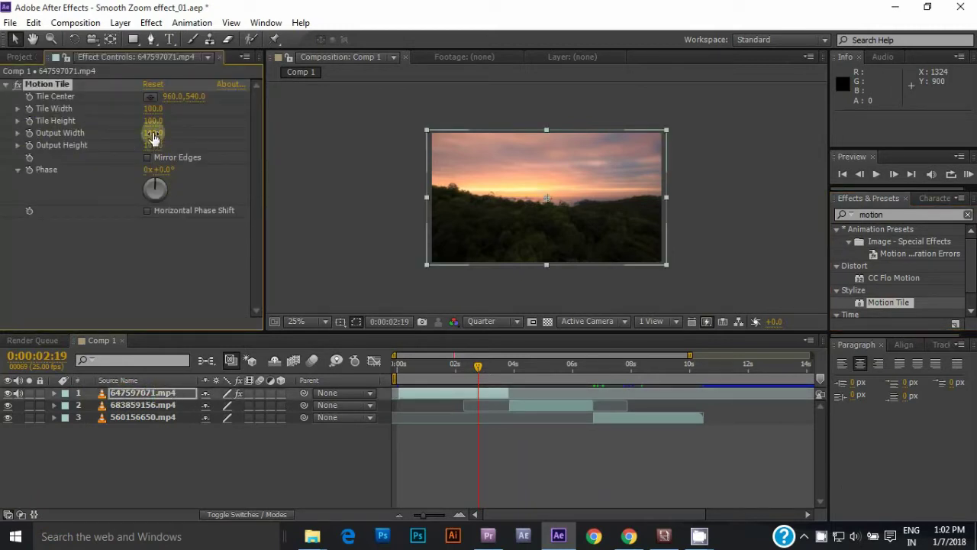
text(500)
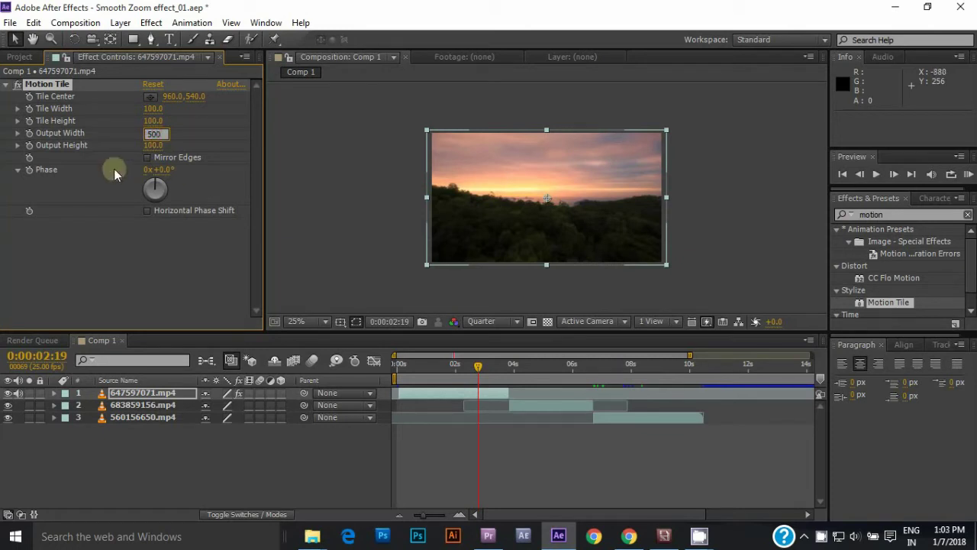
click(157, 145)
text(500)
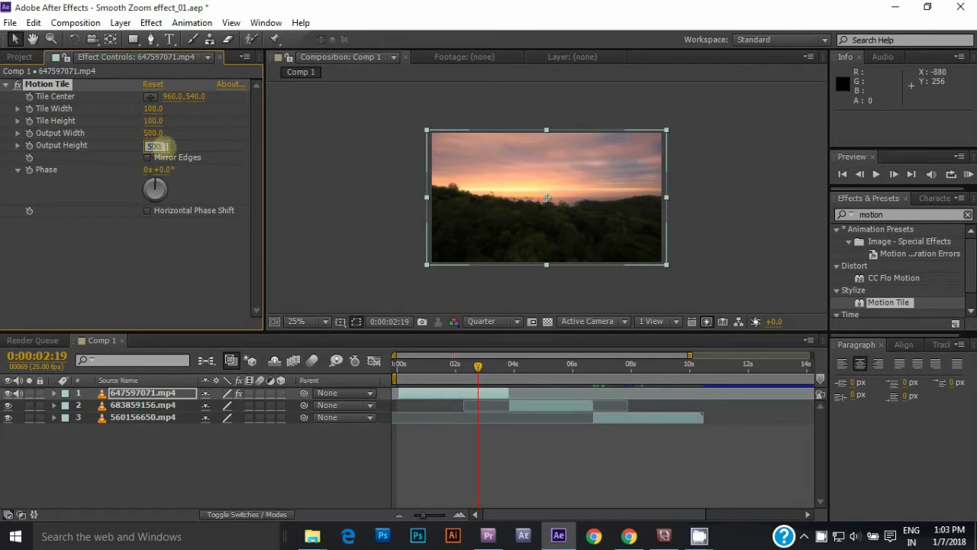
click(127, 272)
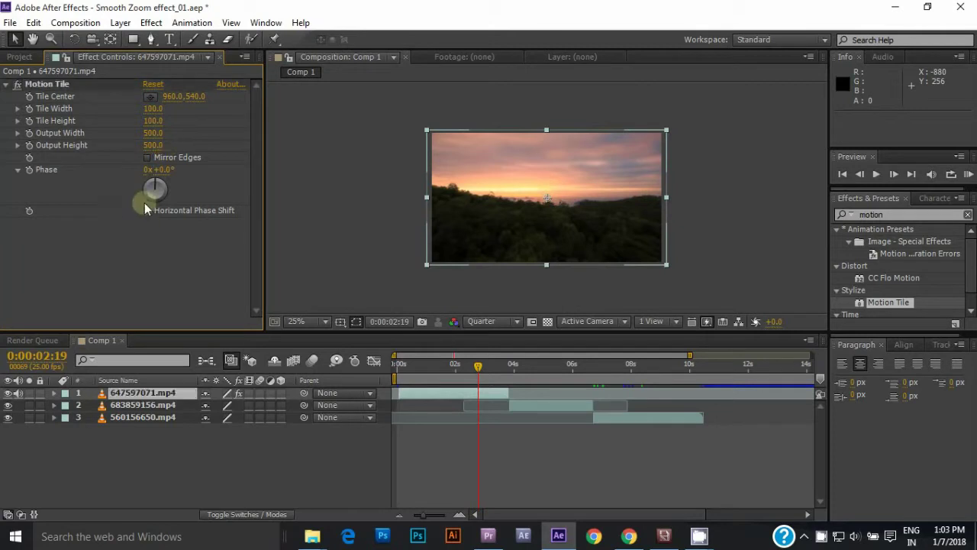
click(148, 158)
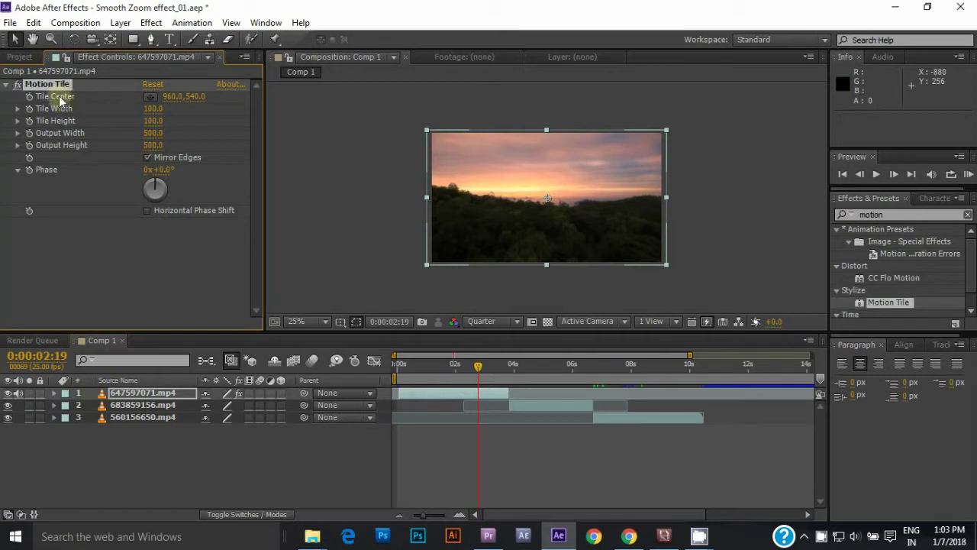
Step: Copy the Motion Tile effect and paste it onto the second and third clip layers
click(60, 238)
click(68, 88)
click(152, 405)
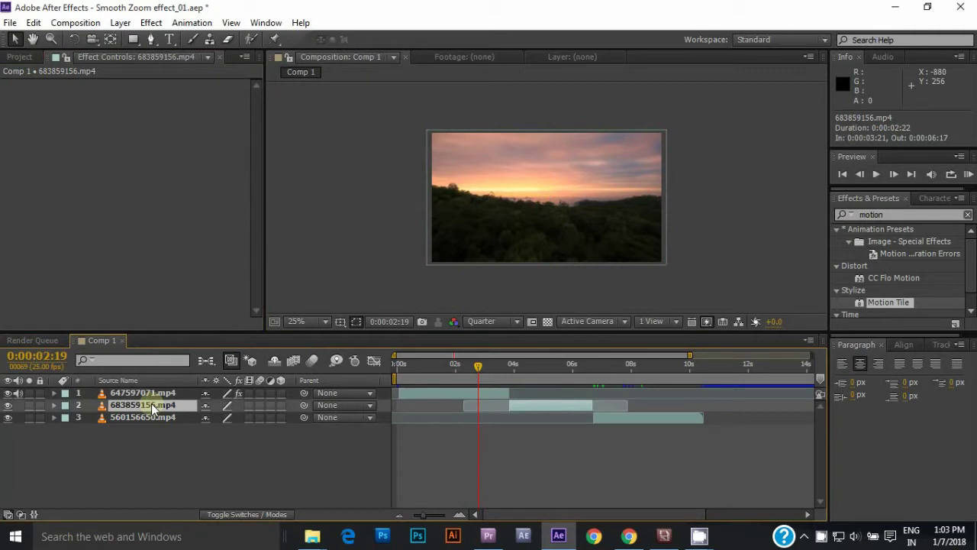
key(ctrl+alt+shift+e)
click(143, 417)
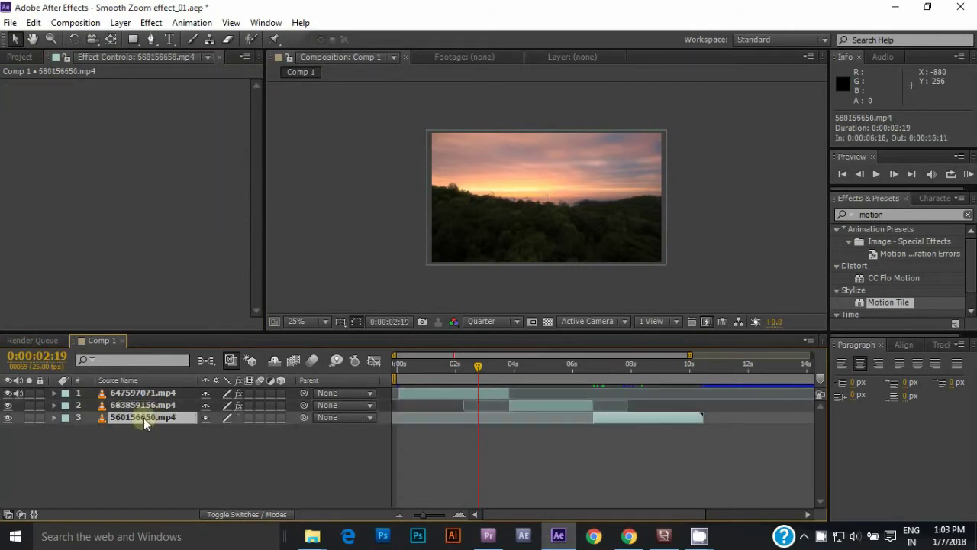
key(ctrl+alt+shift+e)
click(206, 469)
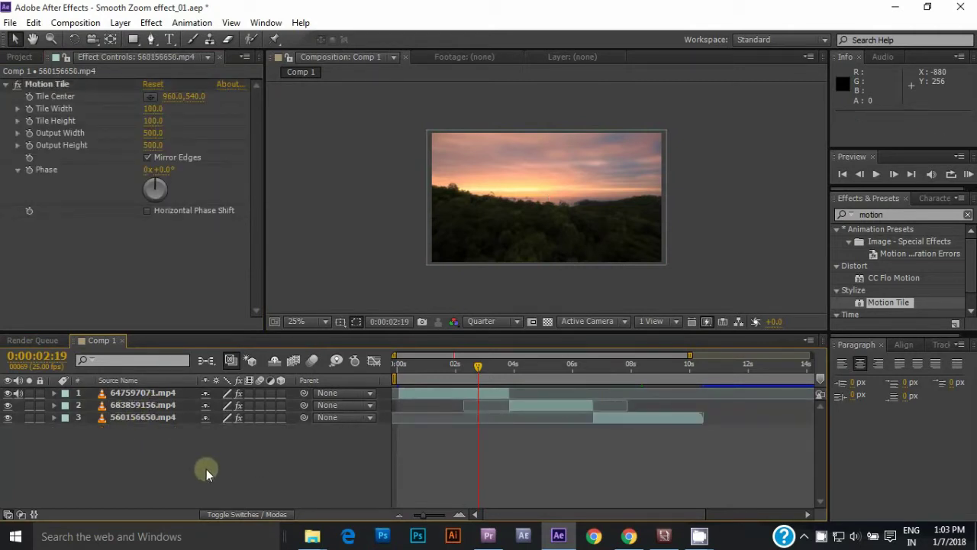
drag(481, 366, 407, 373)
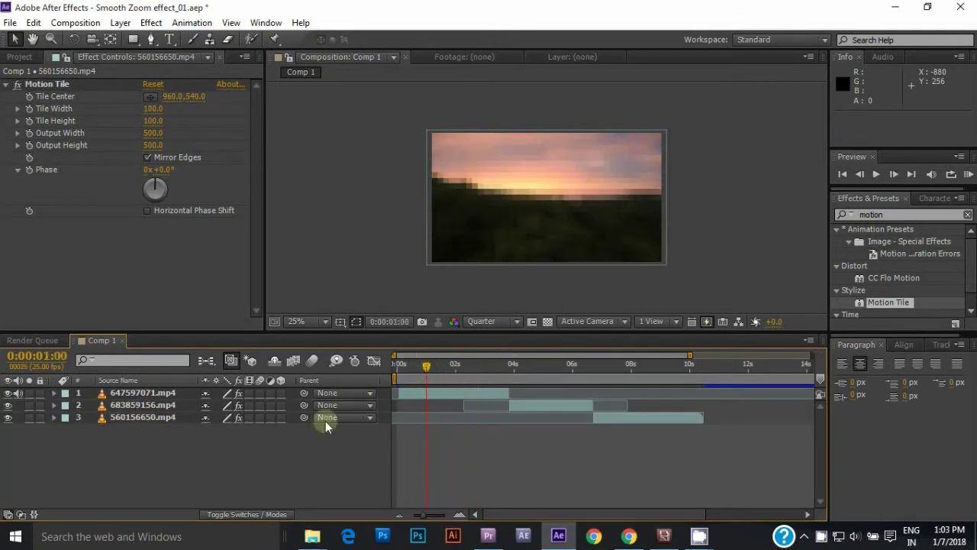
Step: Add a new adjustment layer and apply the Transform effect found by searching 'trans'
right_click(306, 449)
mouse_move(412, 298)
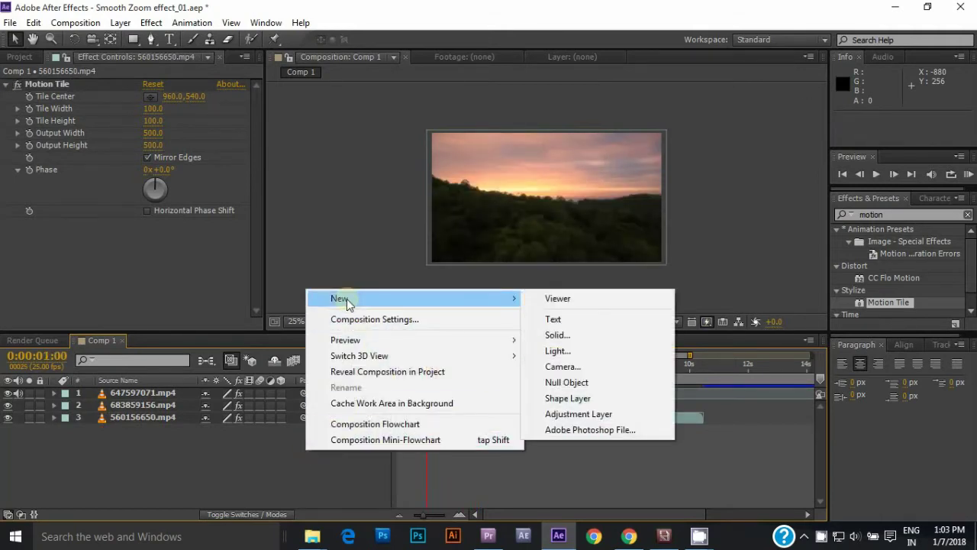
click(566, 416)
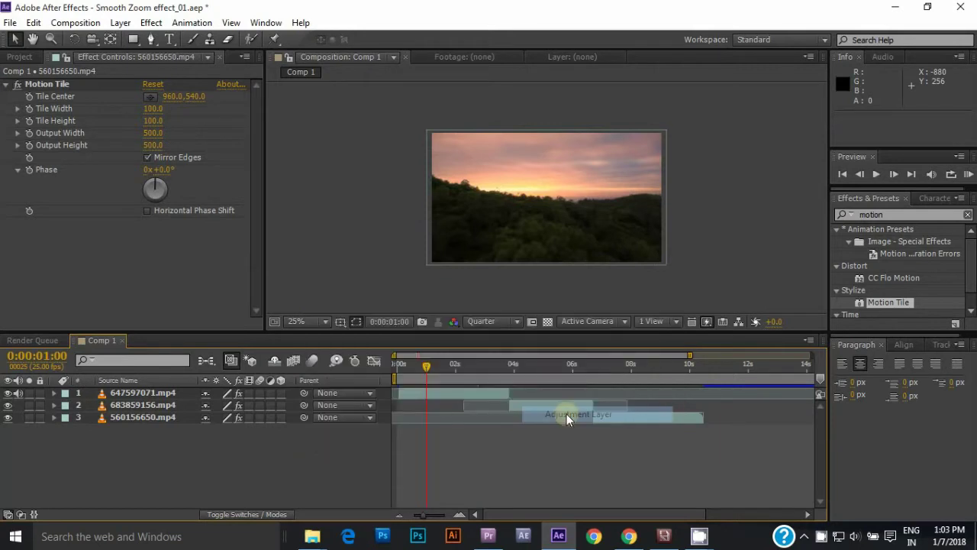
click(844, 215)
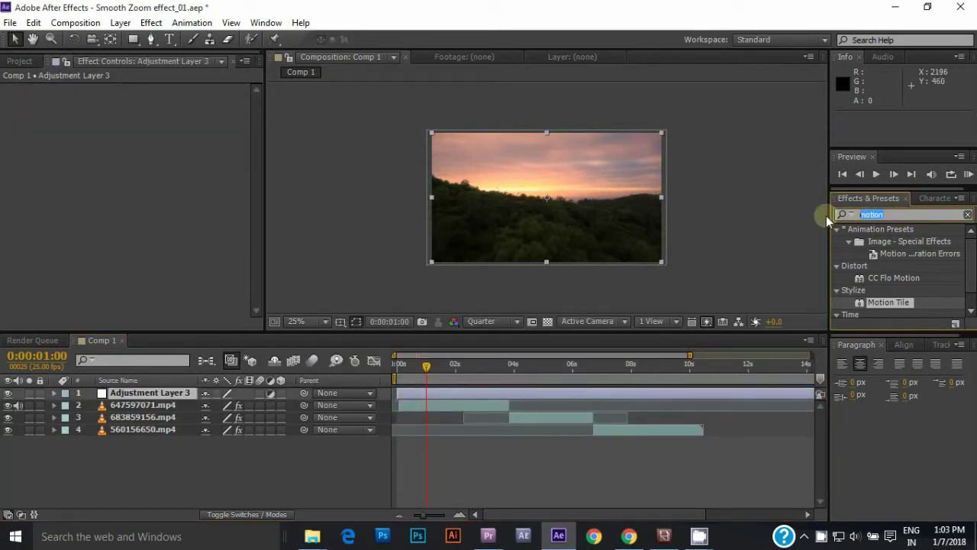
text(t)
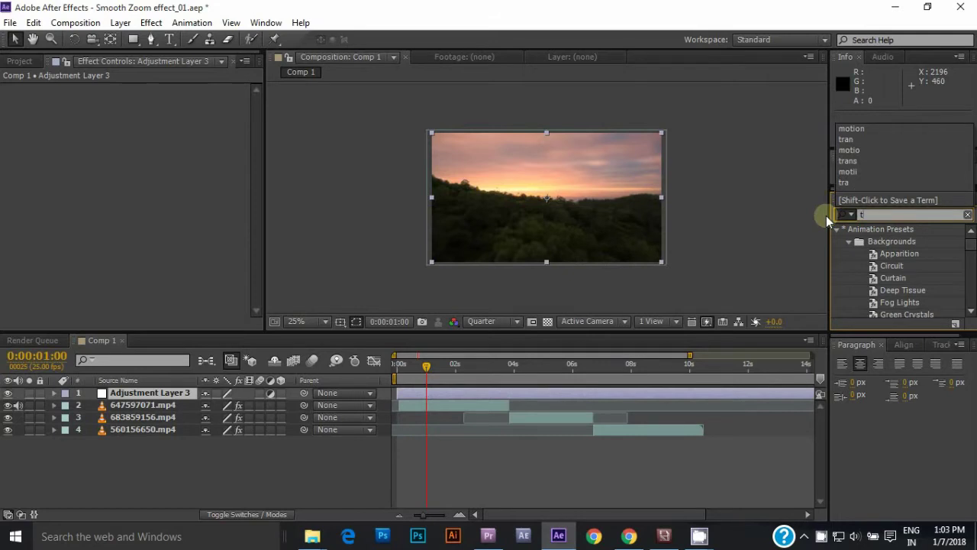
text(r)
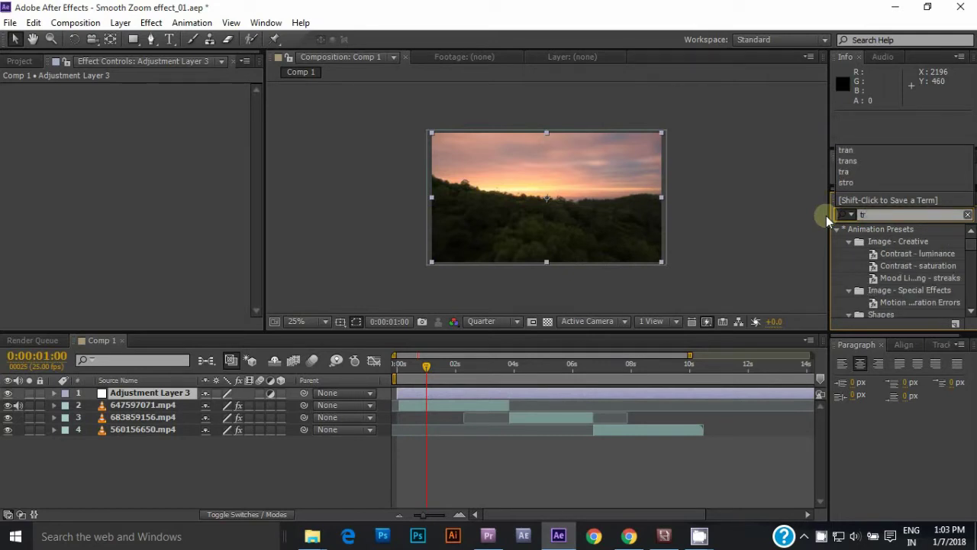
text(ans)
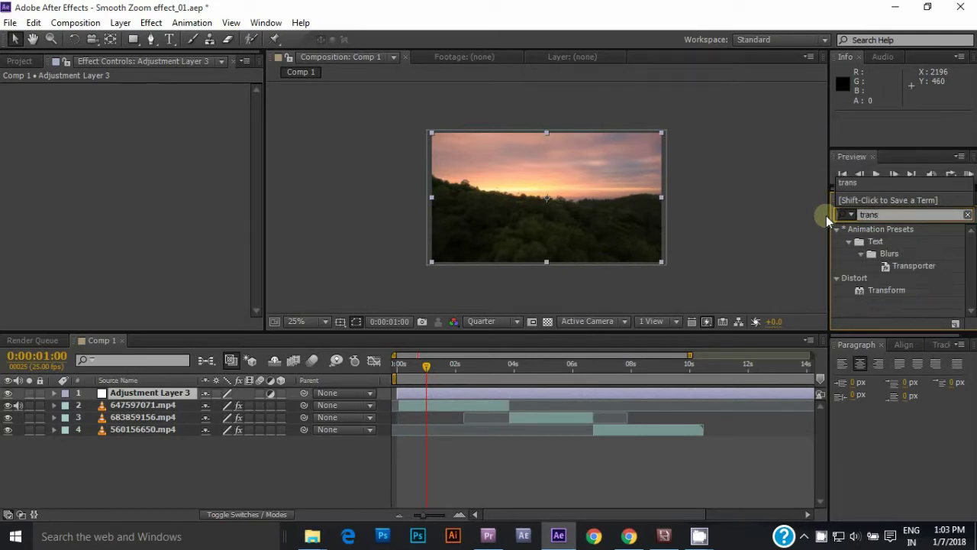
click(887, 292)
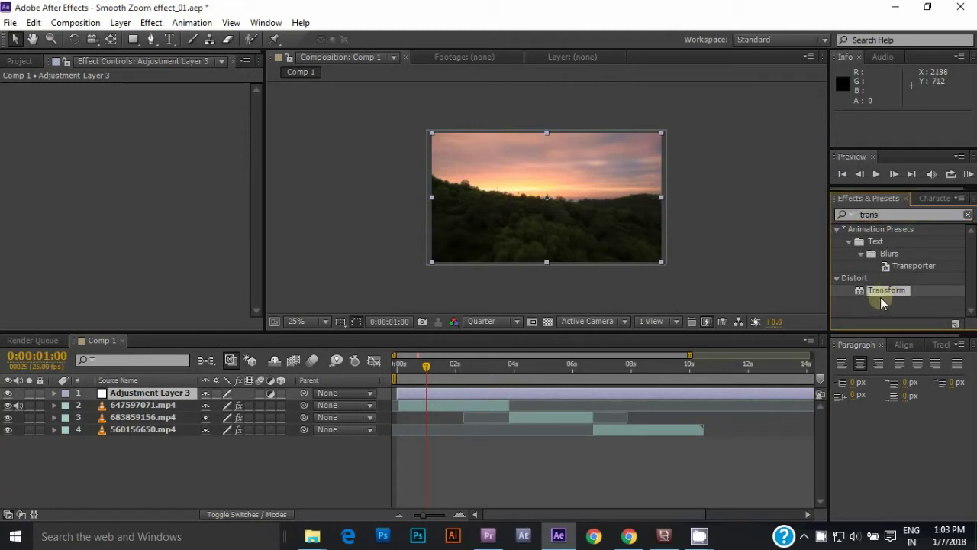
drag(893, 292, 606, 376)
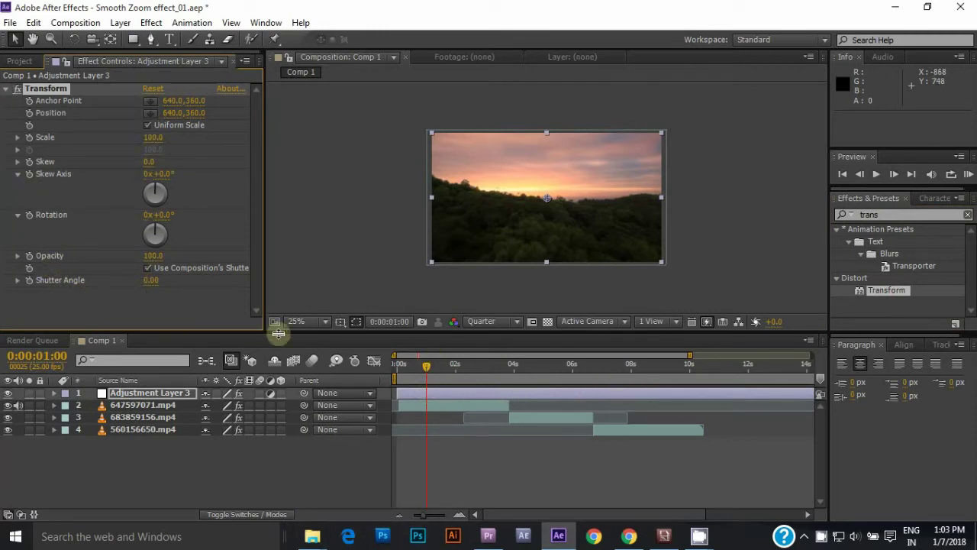
Step: Set a starting Transform Scale keyframe on the adjustment layer at 3:12
click(453, 391)
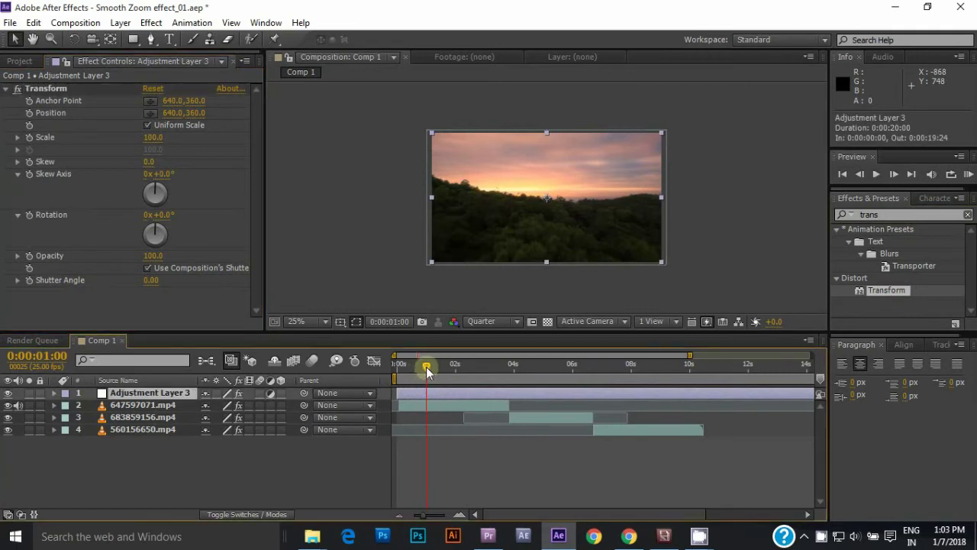
drag(483, 375, 510, 376)
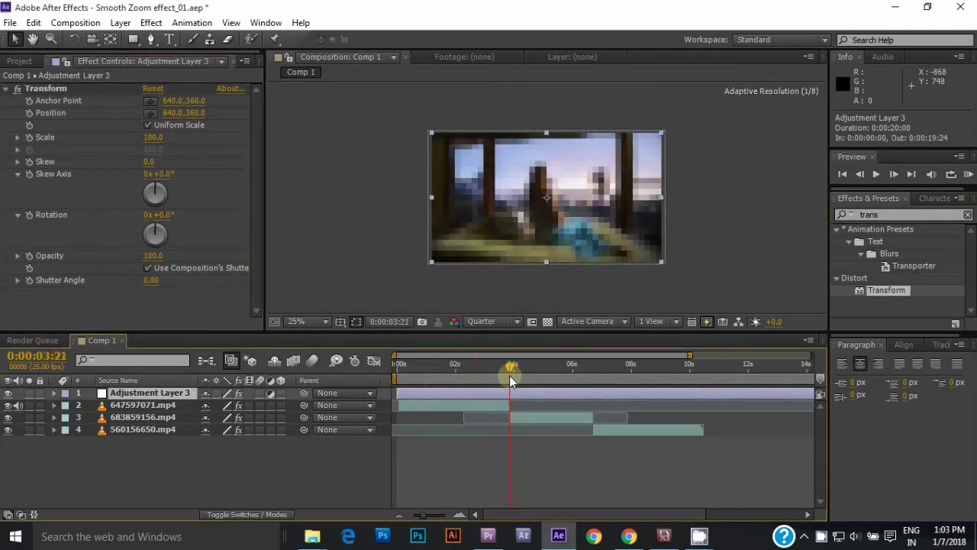
drag(421, 516, 430, 517)
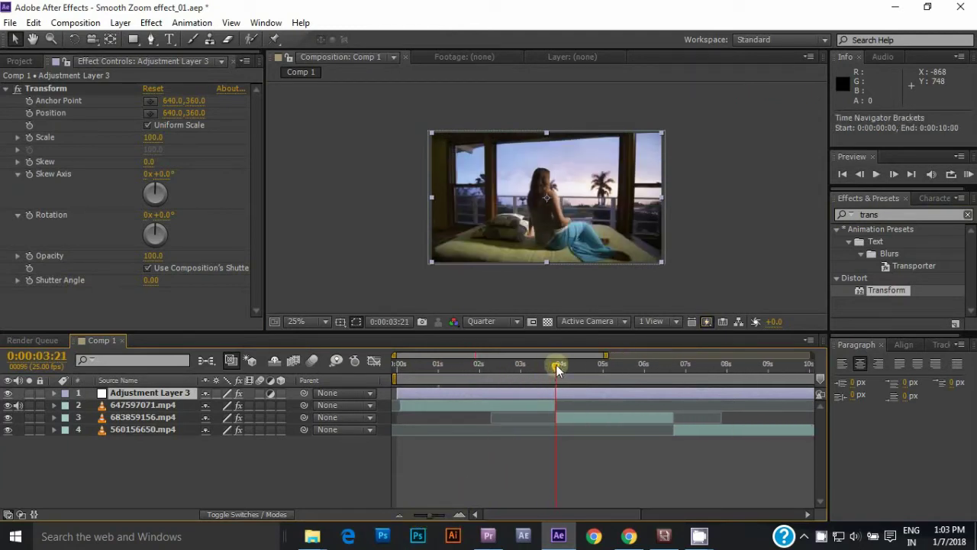
drag(555, 366, 541, 367)
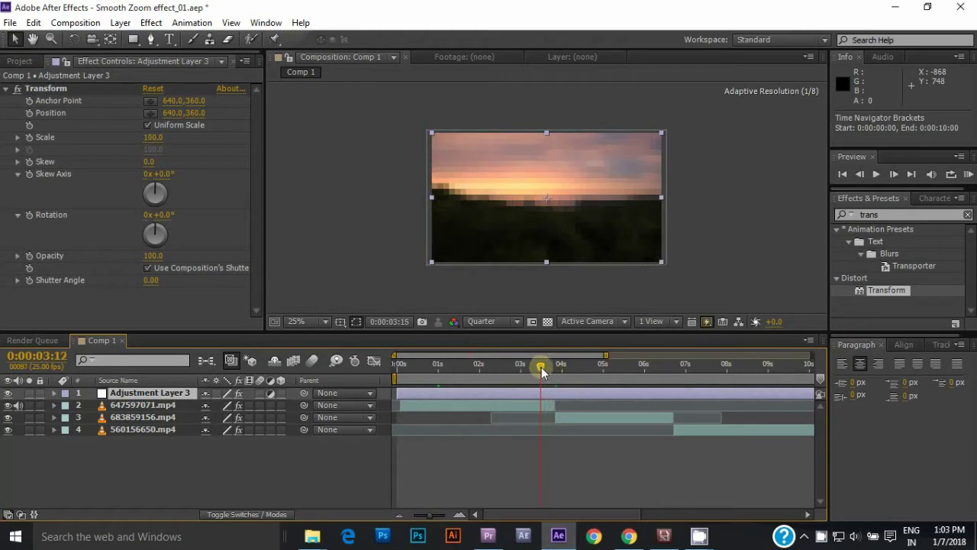
click(29, 137)
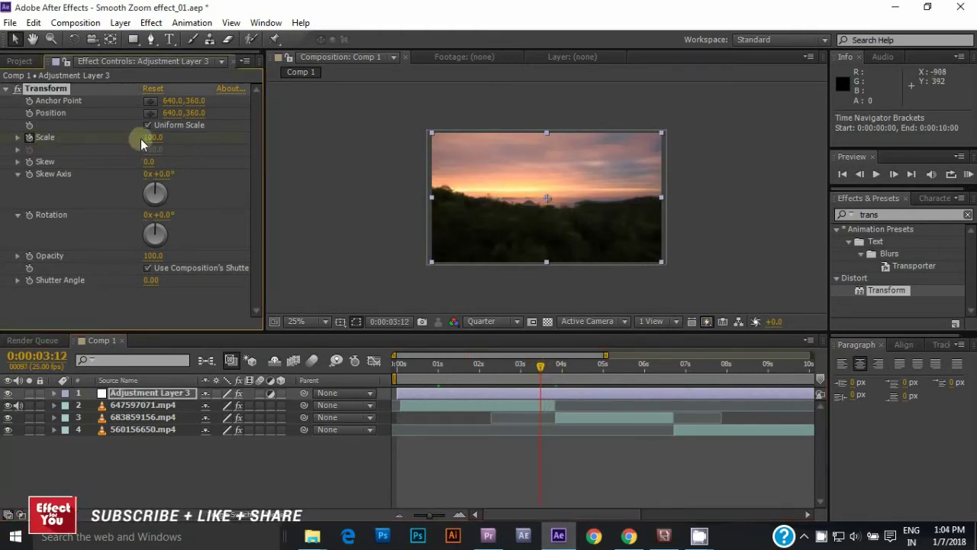
click(544, 368)
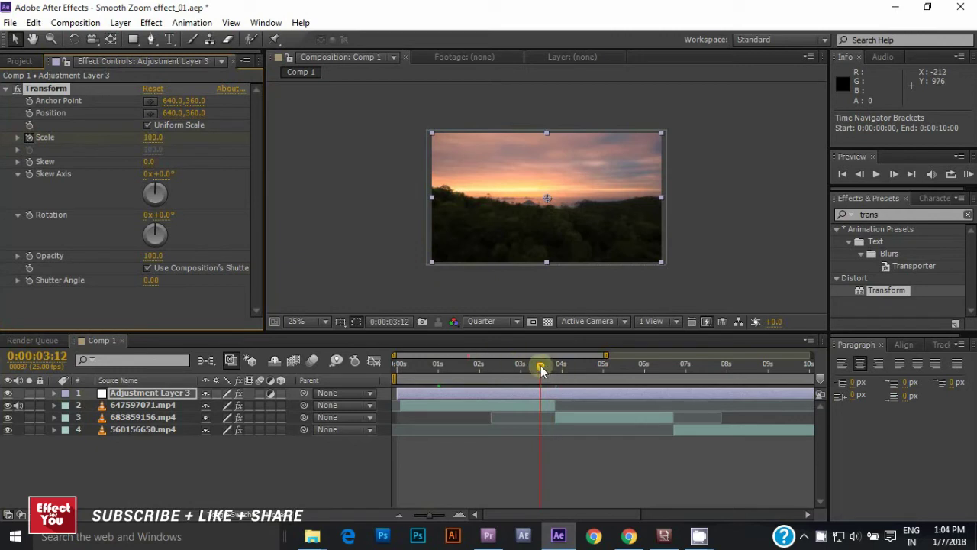
Step: Set the adjustment layer's Transform Scale to 300 at 4:04
drag(563, 366, 568, 367)
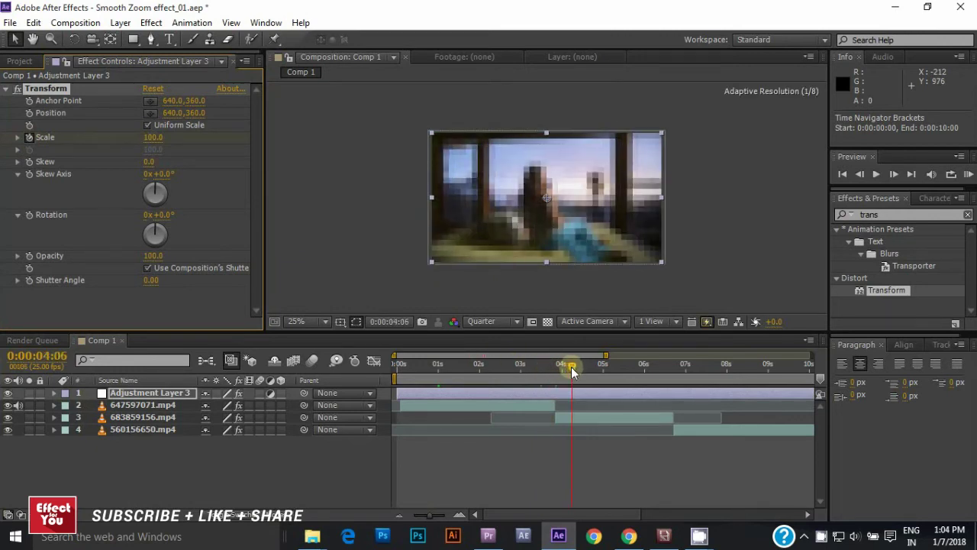
click(153, 138)
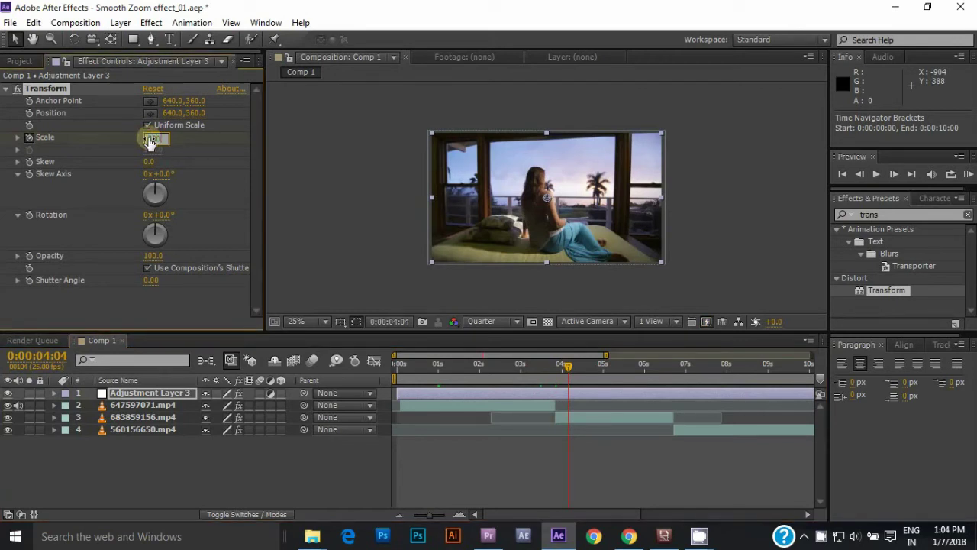
text(300)
key(Return)
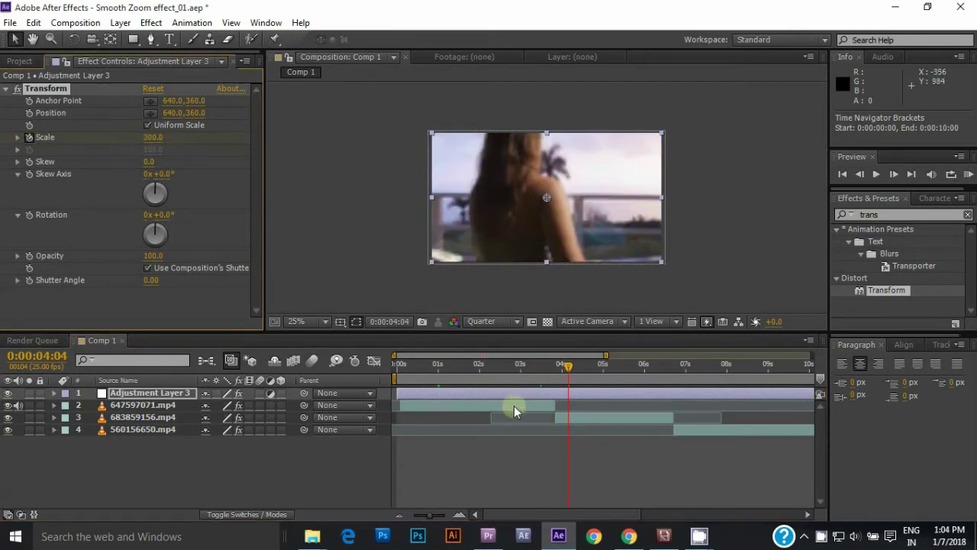
mouse_move(565, 371)
mouse_down()
mouse_move(545, 372)
mouse_move(590, 366)
mouse_up()
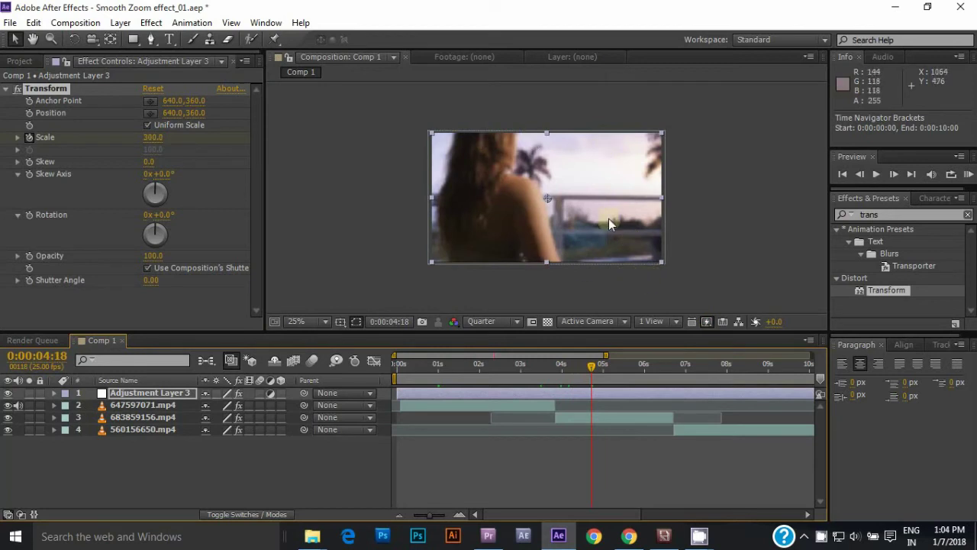
click(612, 418)
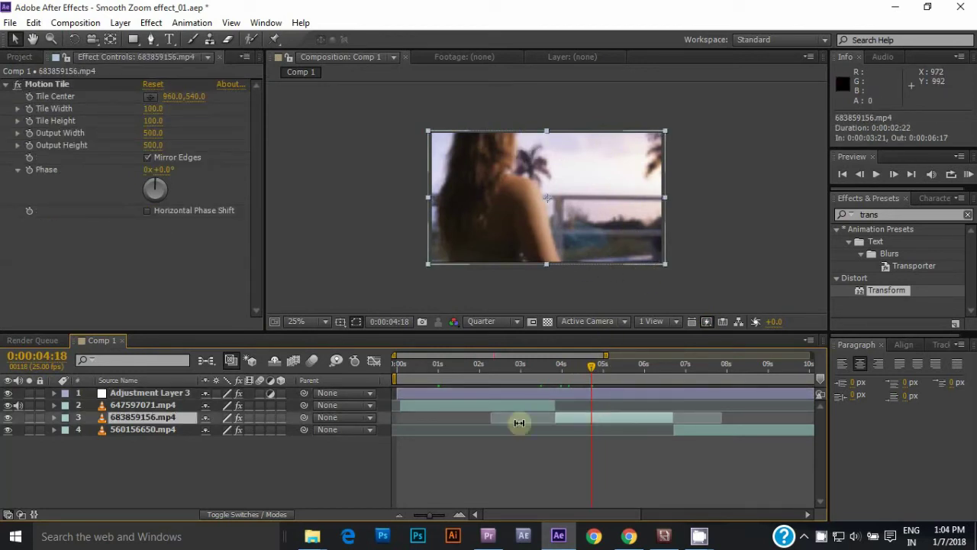
Step: Keyframe the 683859156.mp4 clip's Scale down to about 26.9%
key(s)
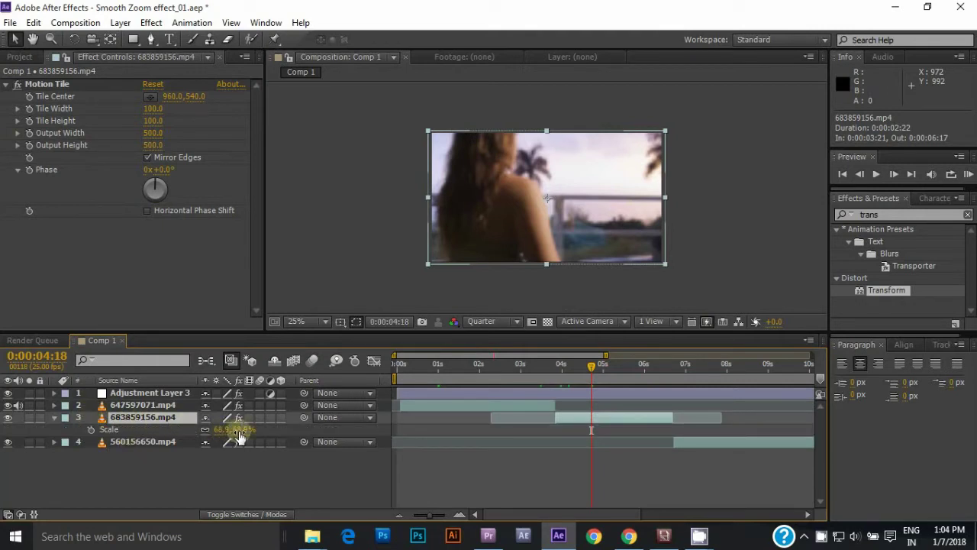
drag(239, 435, 226, 431)
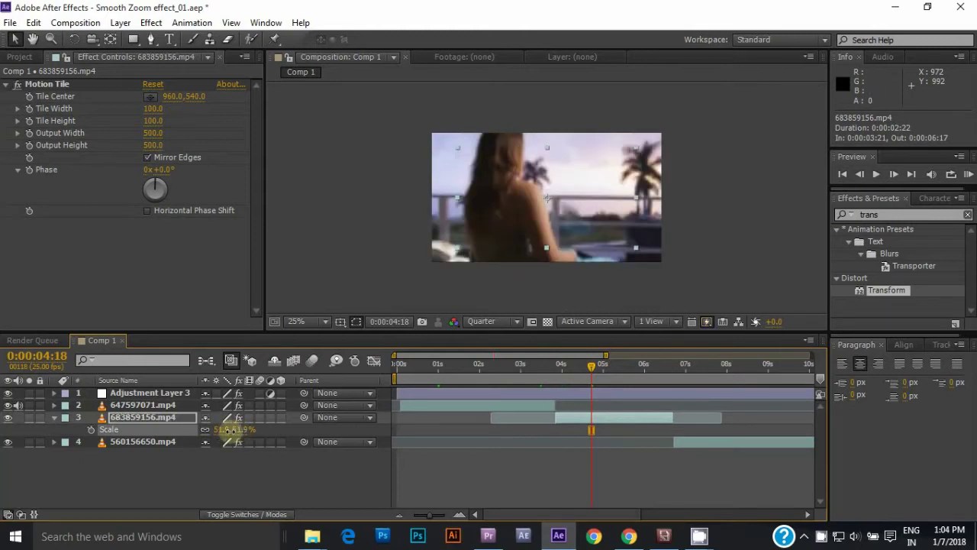
drag(226, 431, 234, 435)
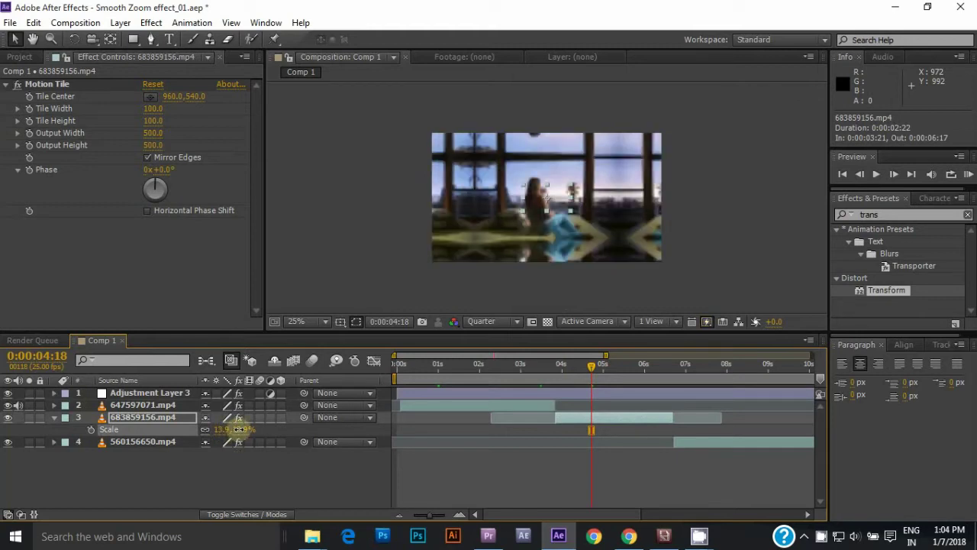
drag(238, 429, 242, 429)
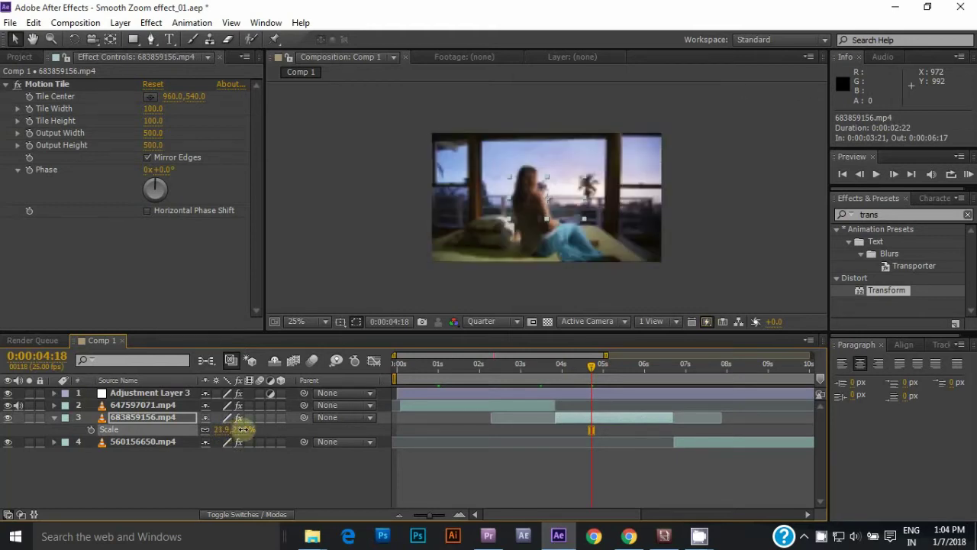
drag(240, 432, 284, 431)
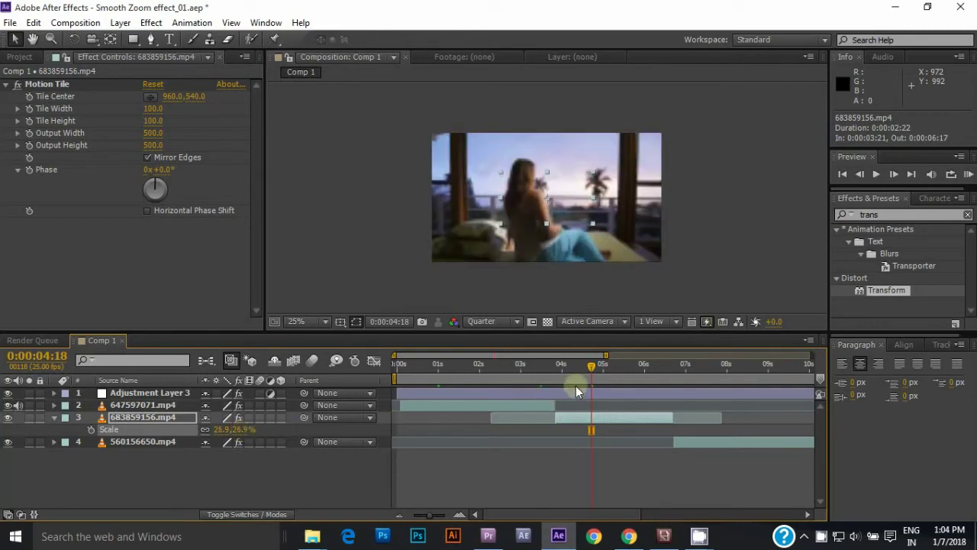
Step: Scrub through the transition and set preview resolution to Third, ending at 6:17
mouse_move(591, 367)
mouse_down()
mouse_move(567, 369)
mouse_move(578, 371)
mouse_up()
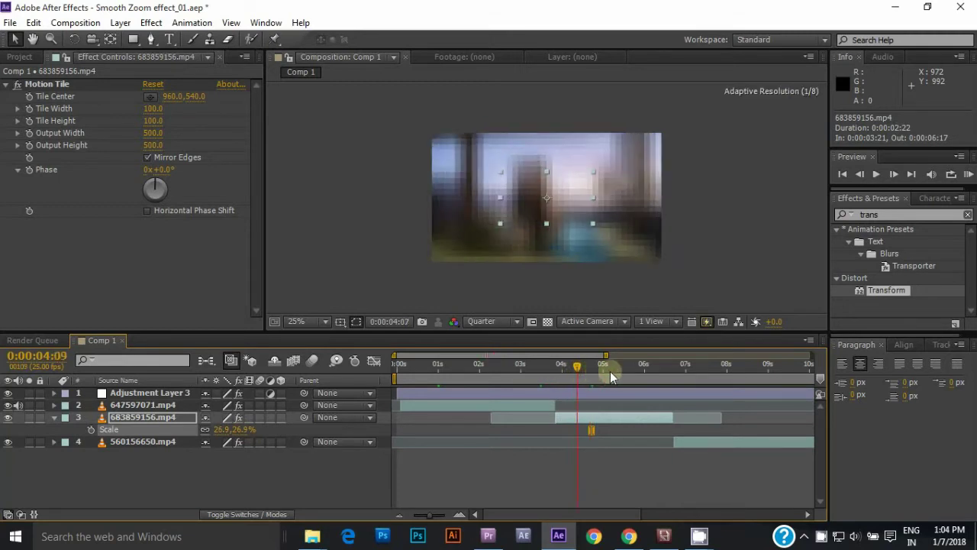
drag(588, 368, 625, 367)
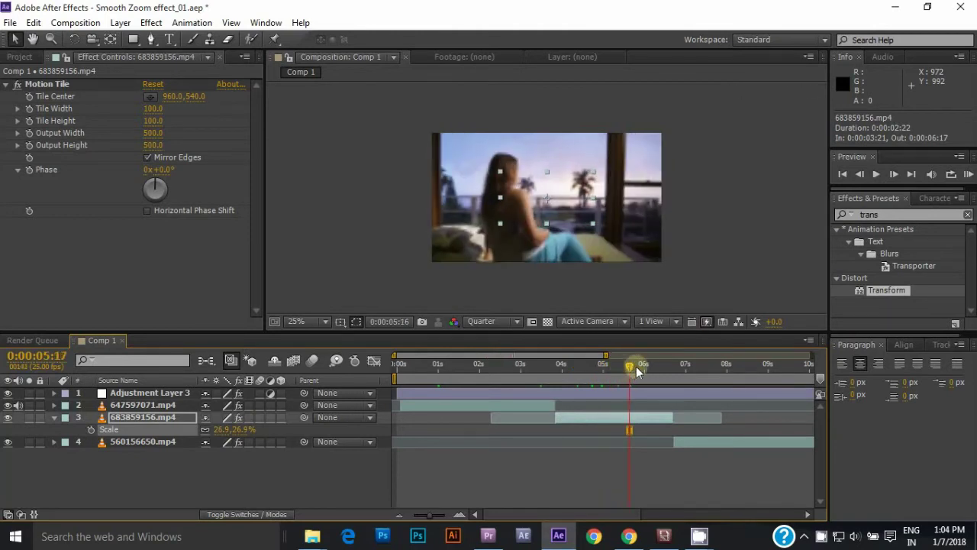
drag(637, 369, 658, 367)
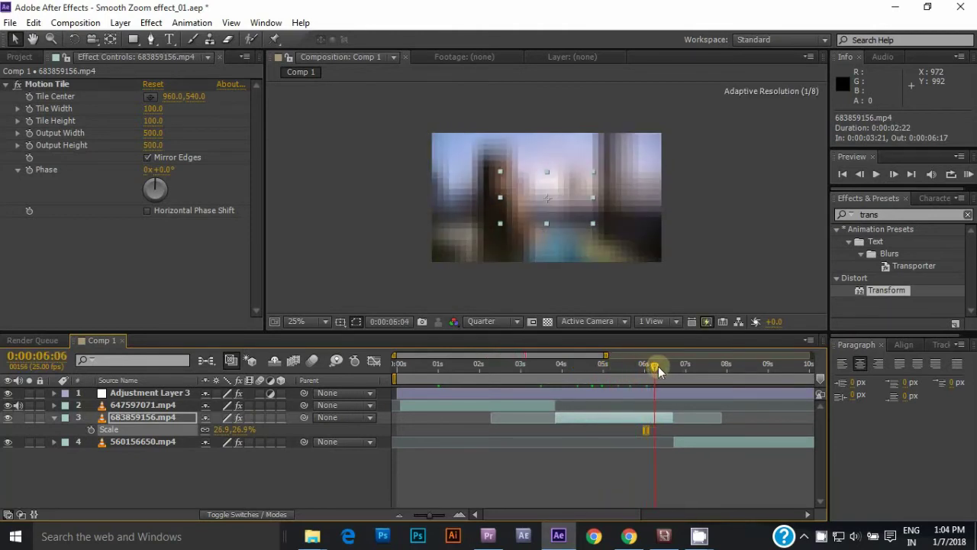
click(518, 321)
click(529, 391)
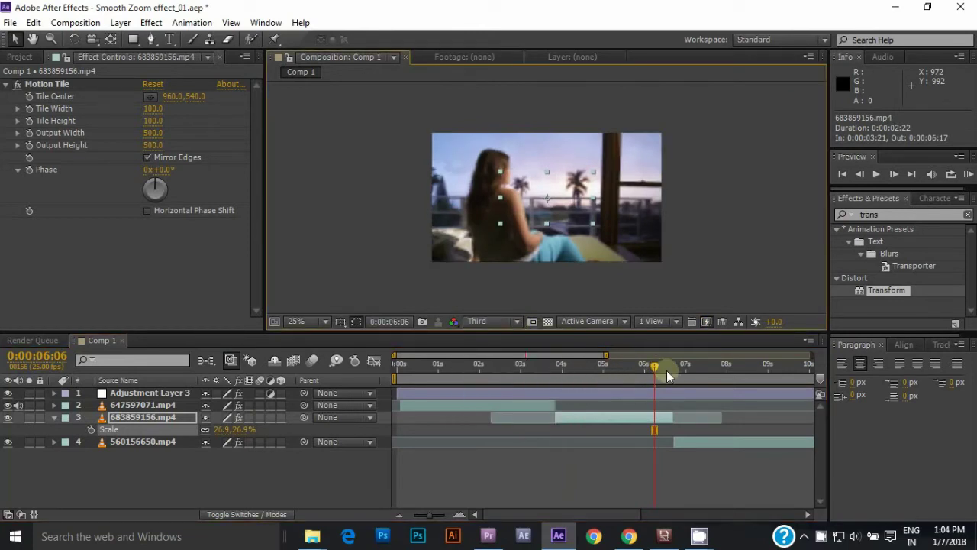
drag(654, 365, 672, 369)
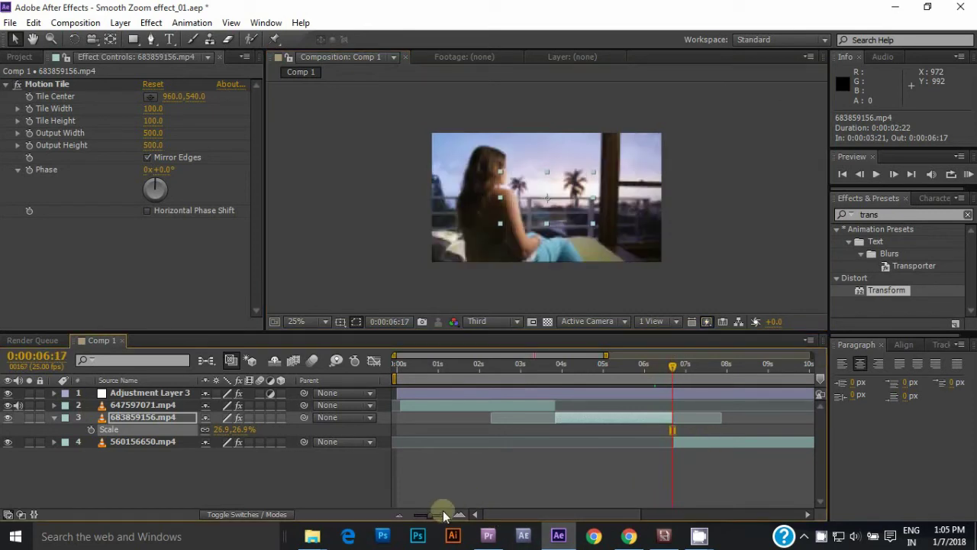
Step: Check frames around the six-second cut, return to 6:06, and select Adjustment Layer 3
drag(430, 514, 437, 512)
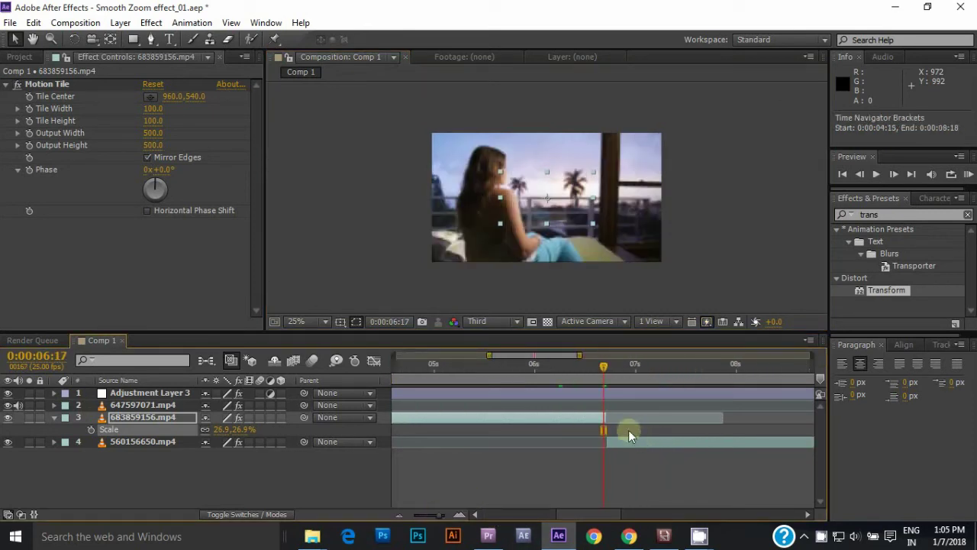
drag(604, 365, 607, 365)
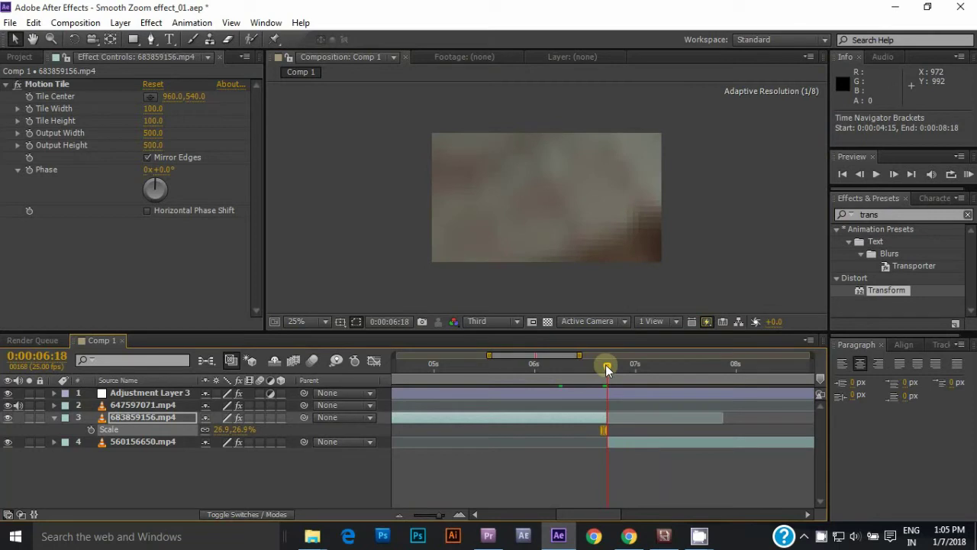
drag(438, 519, 426, 514)
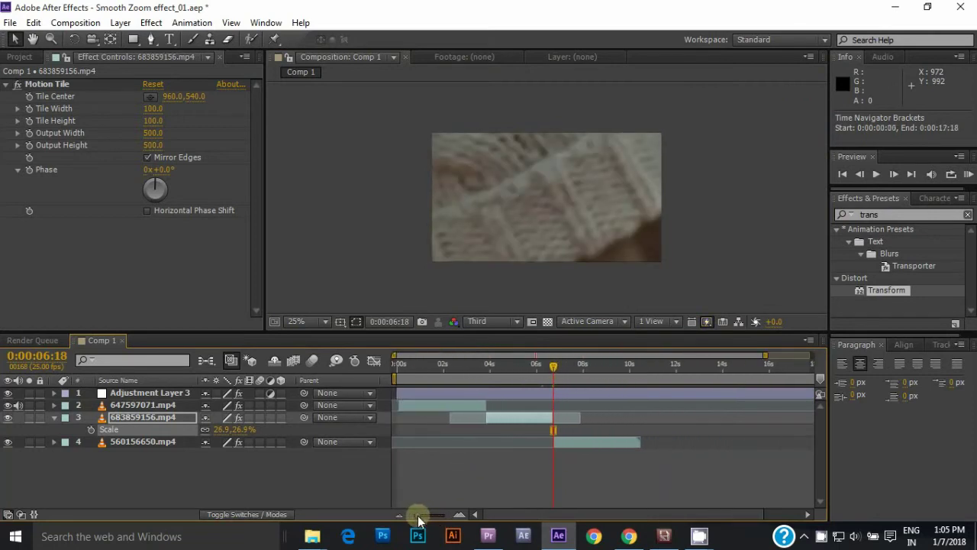
drag(603, 366, 585, 371)
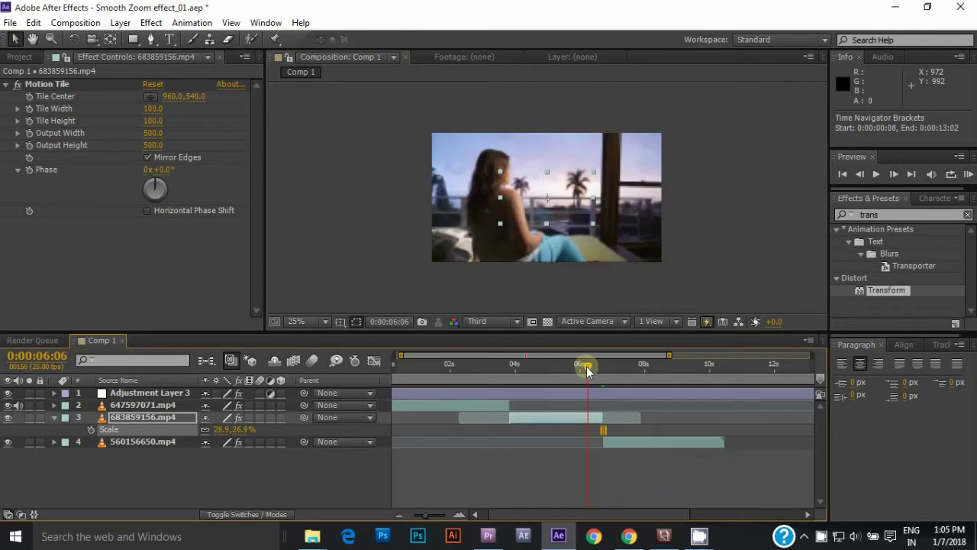
click(147, 395)
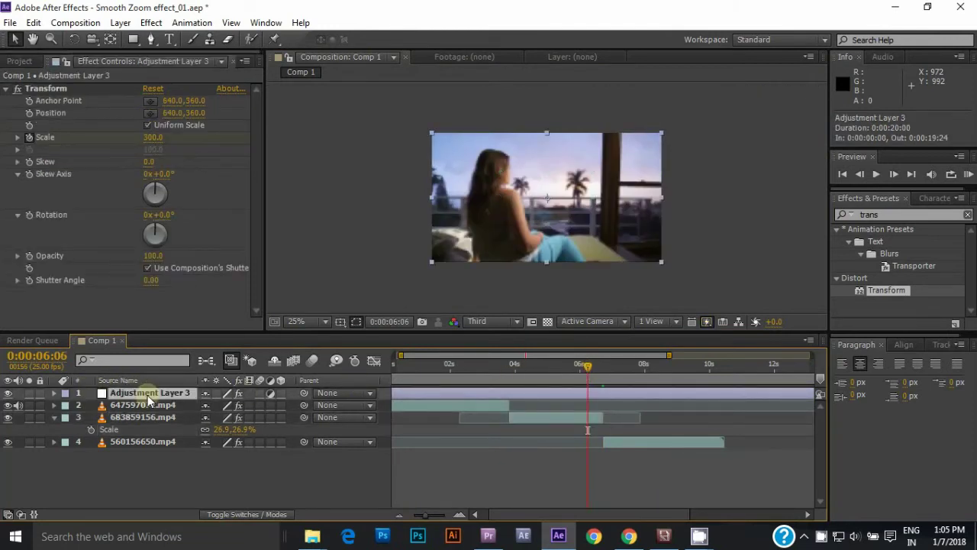
Step: Add a Scale keyframe holding 300 at 6:06 on the adjustment layer's Transform
key(e)
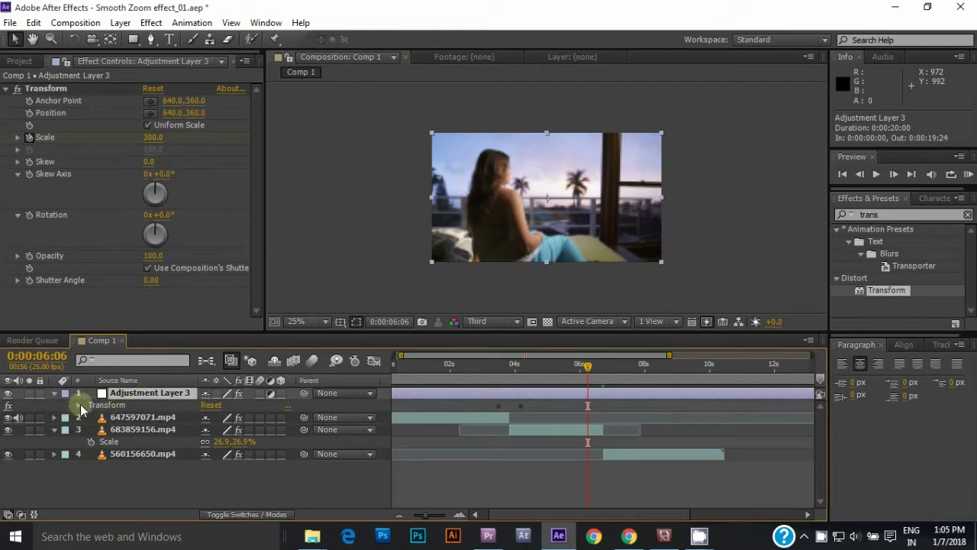
click(78, 405)
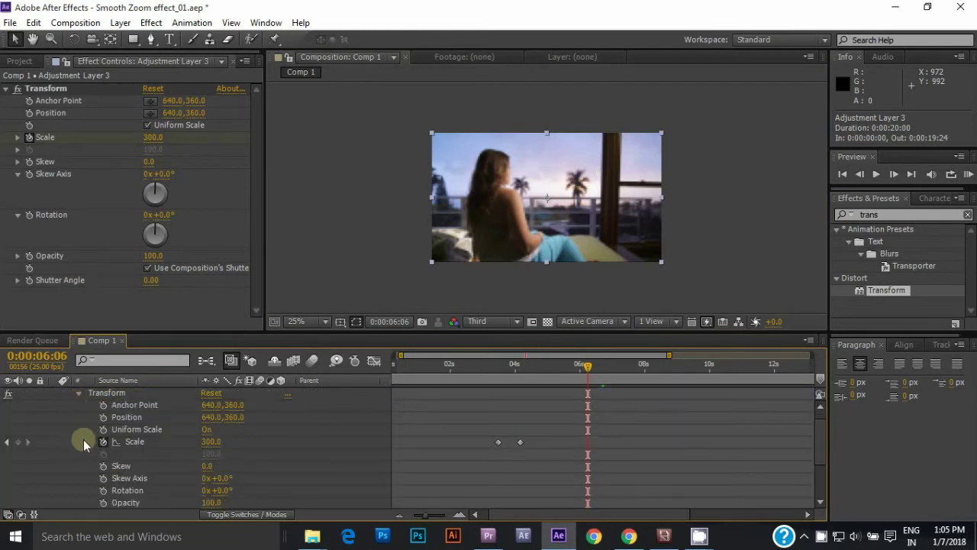
click(17, 442)
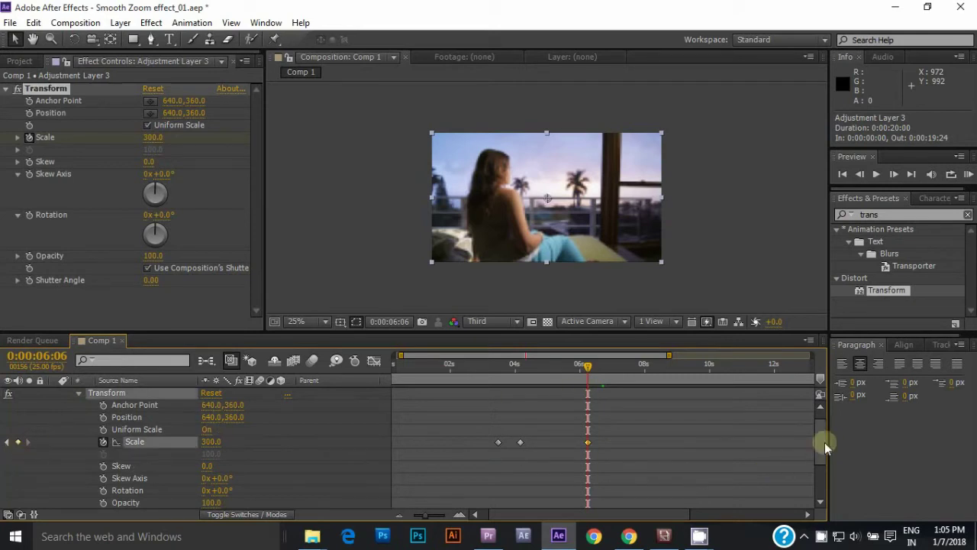
drag(824, 442, 821, 473)
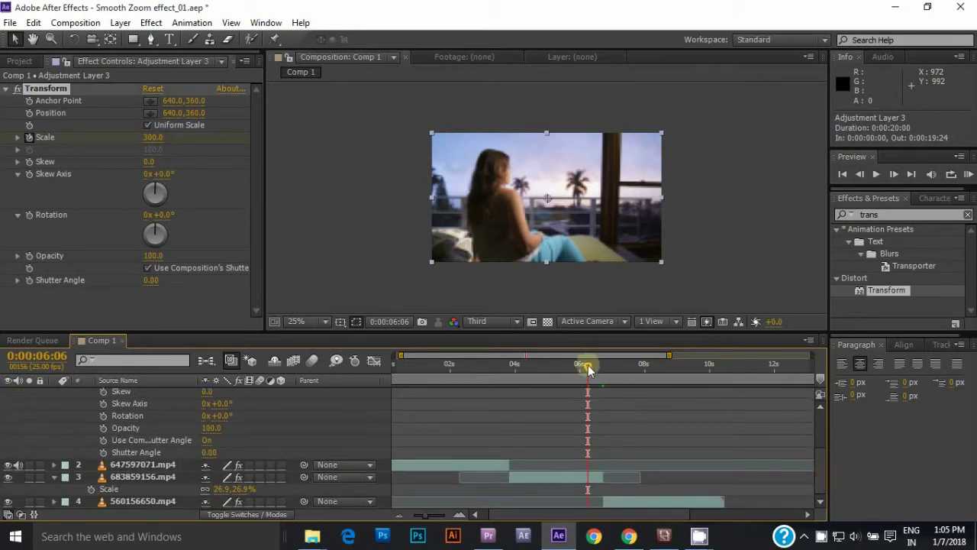
Step: Set the adjustment layer's Transform Scale back to 100 at 7:05
drag(588, 365, 618, 368)
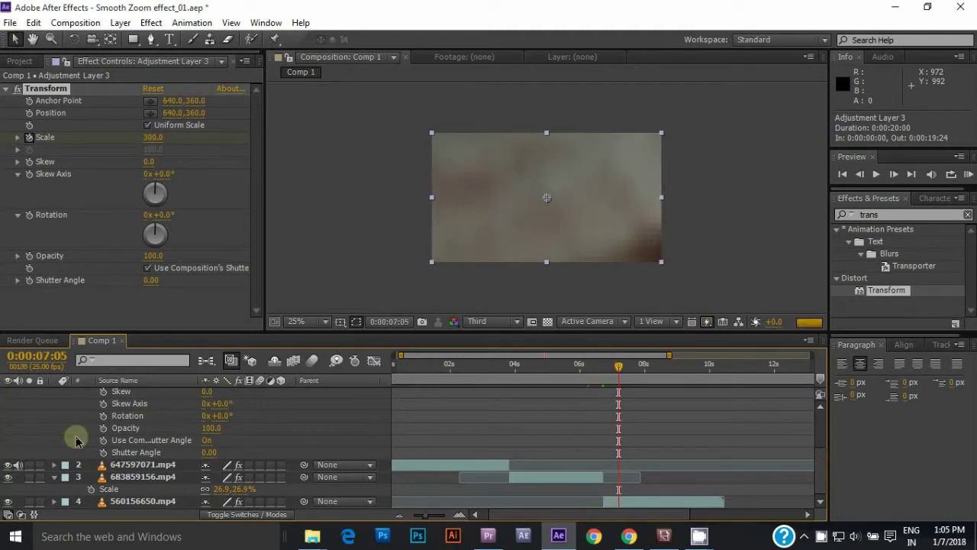
scroll(59, 456, up, 5)
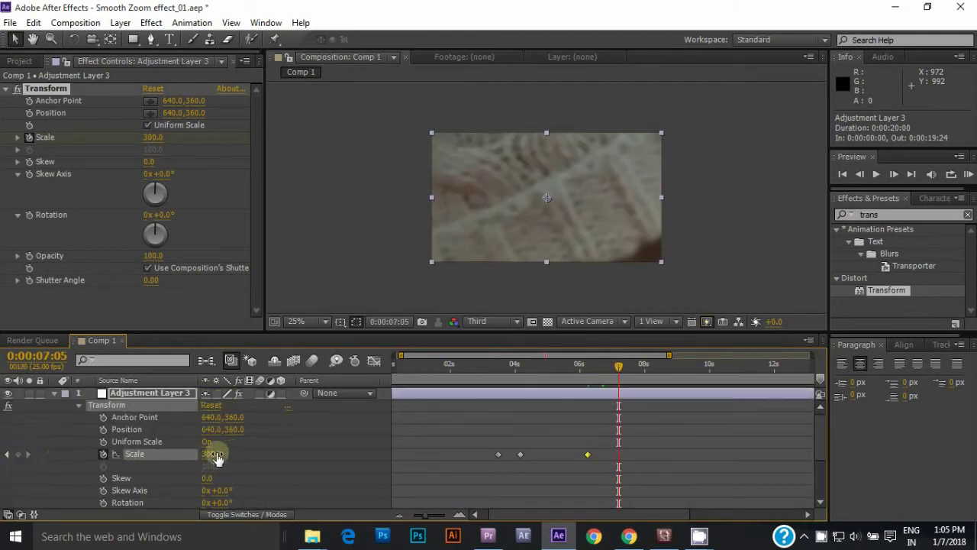
click(210, 454)
text(100)
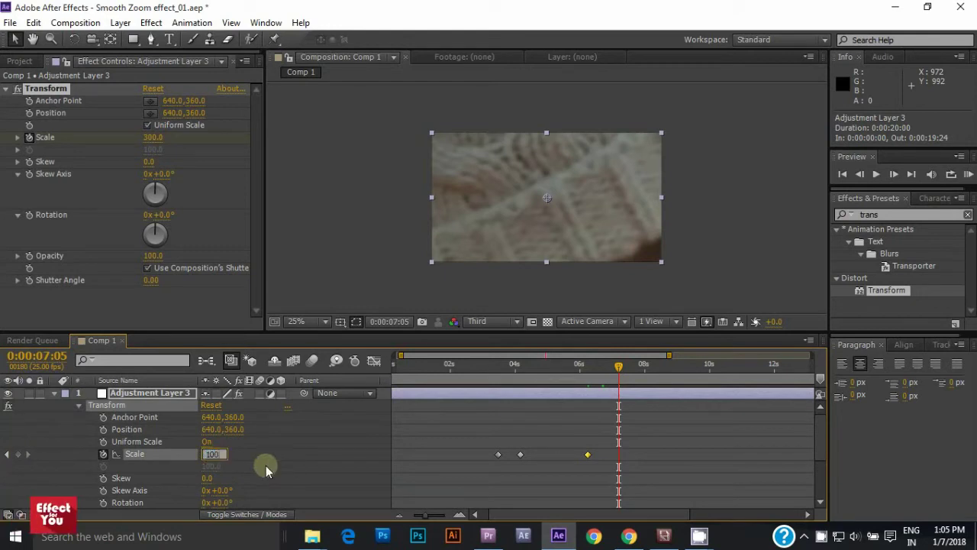
key(Return)
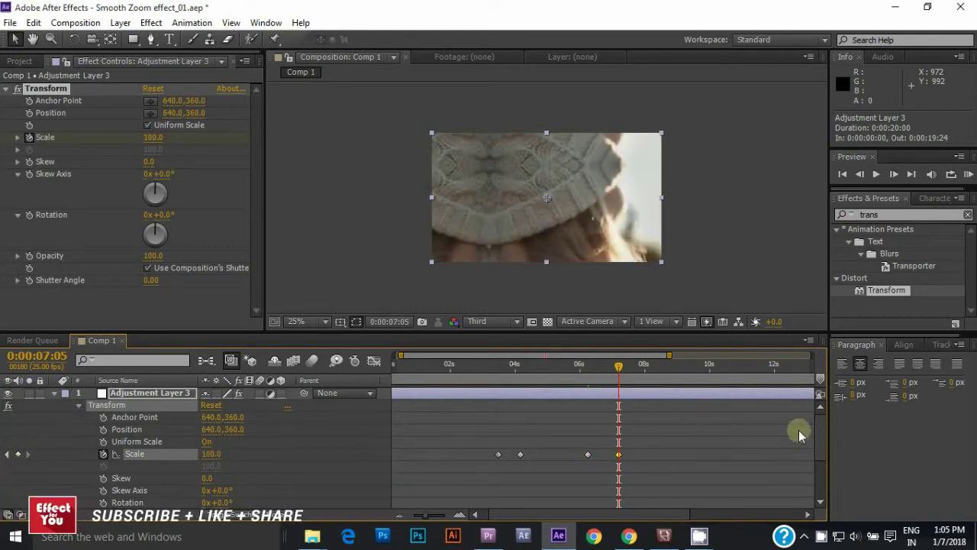
drag(821, 424, 820, 470)
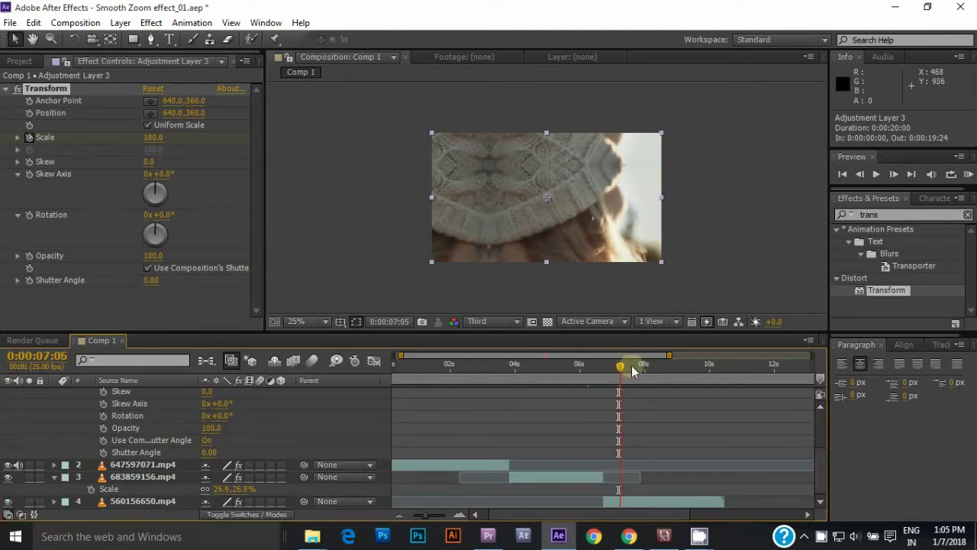
Step: Reposition the Motion Tile center of the 560156650.mp4 clip around 8:14
drag(618, 366, 668, 367)
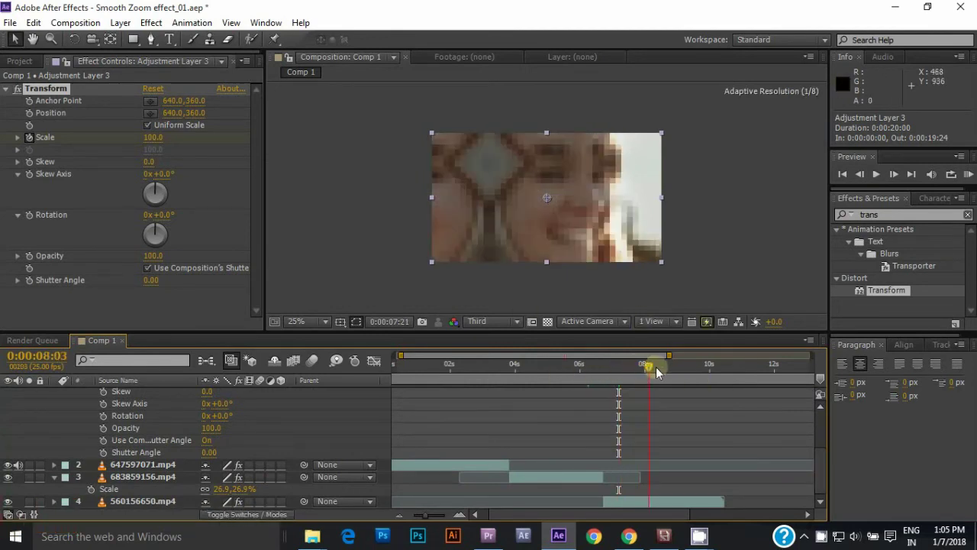
click(672, 500)
click(37, 85)
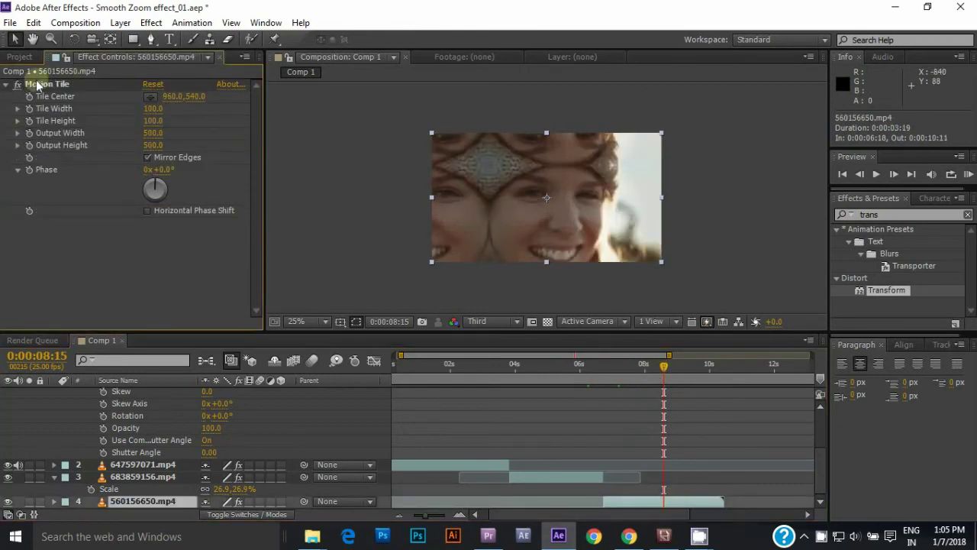
click(37, 85)
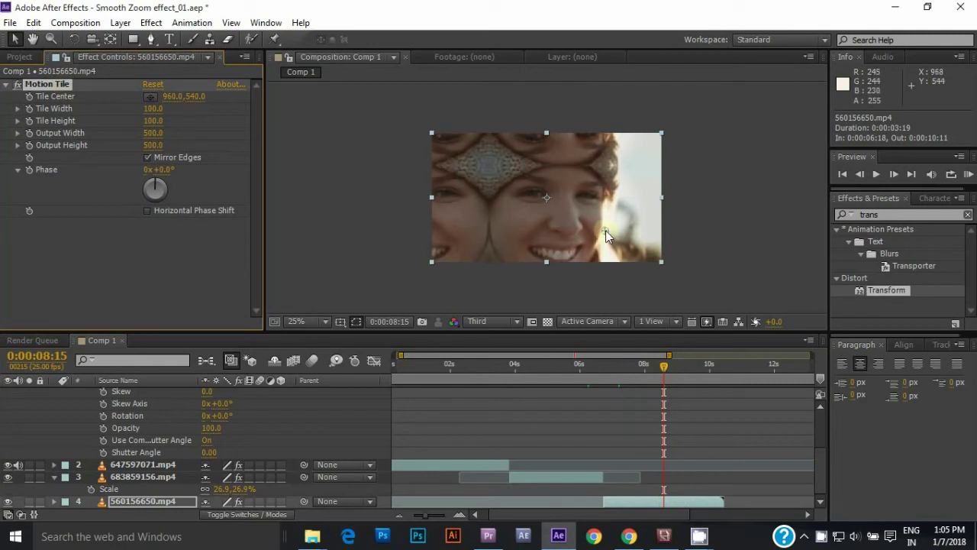
drag(605, 236, 548, 198)
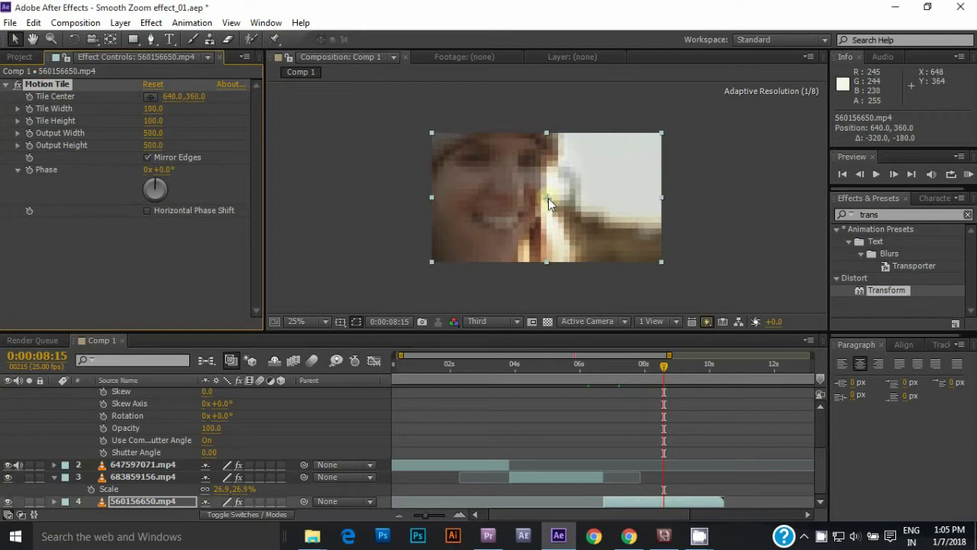
drag(548, 198, 547, 198)
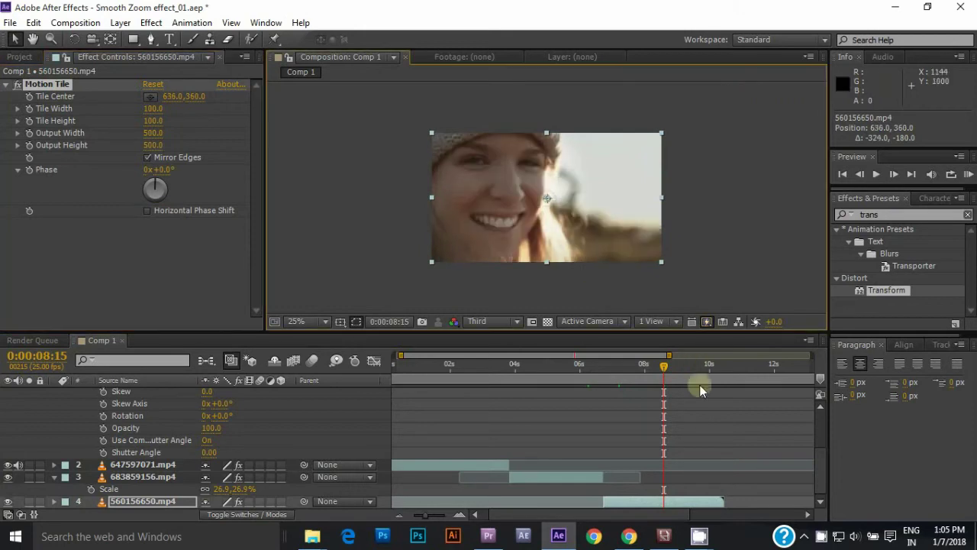
Step: Show 683859156.mp4's Motion Tile settings and scrub the frames past six seconds
drag(667, 367, 573, 366)
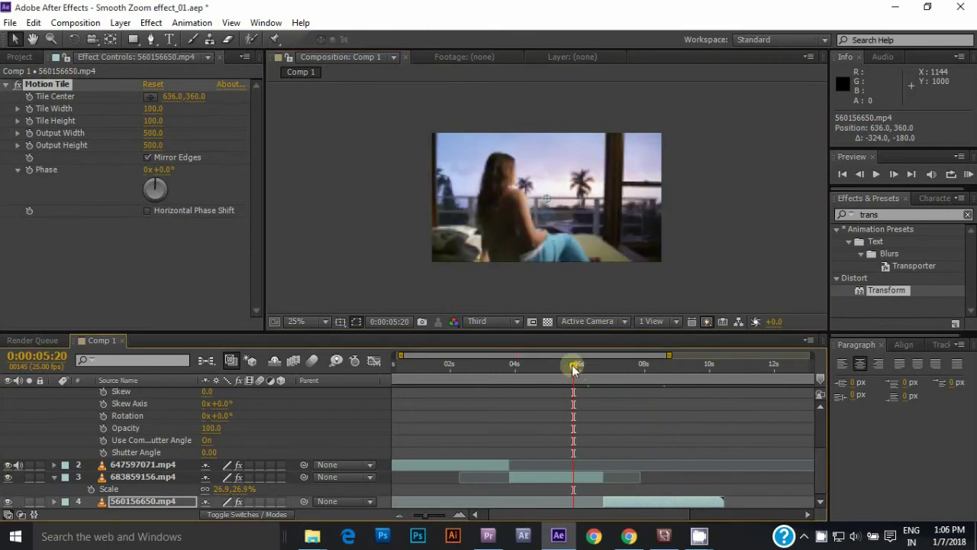
click(556, 475)
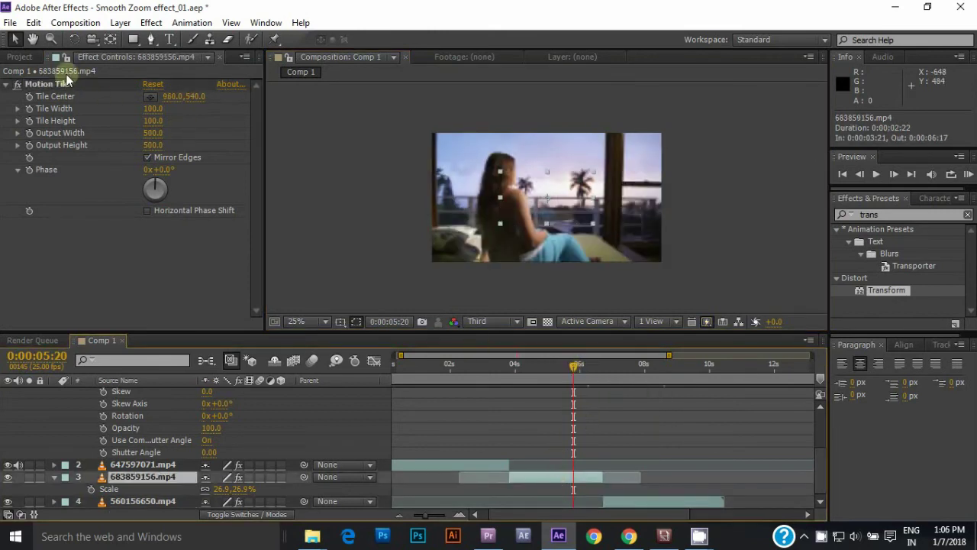
click(50, 85)
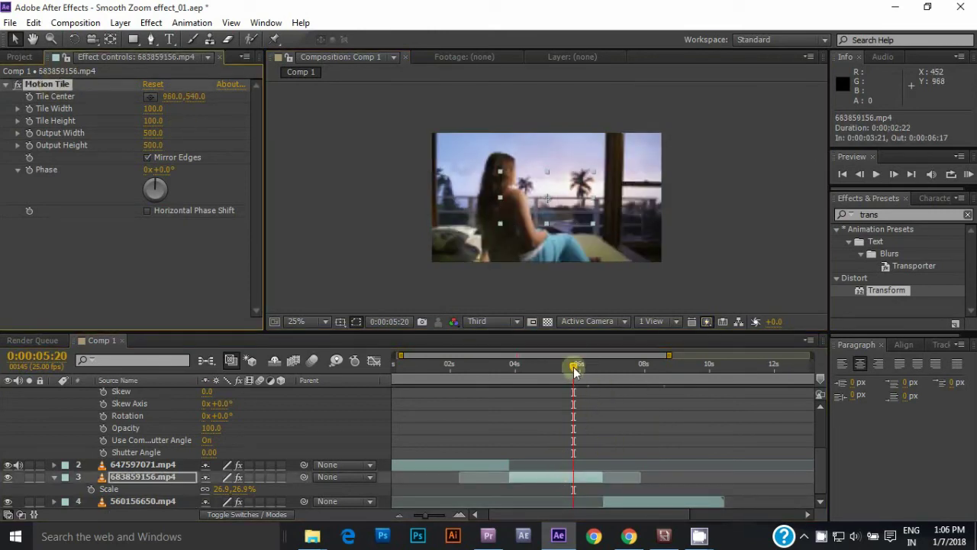
mouse_move(594, 367)
mouse_down()
mouse_move(645, 376)
mouse_move(522, 375)
mouse_up()
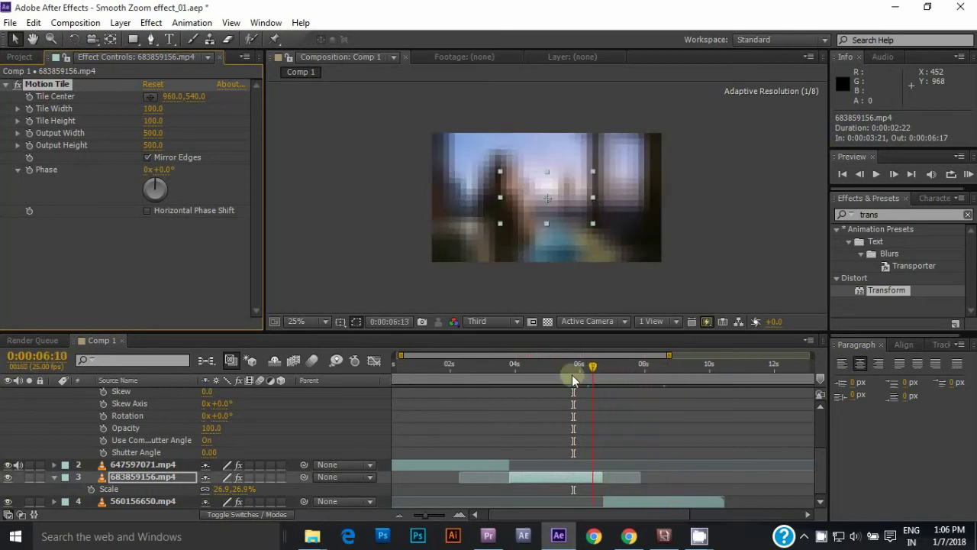
Step: Marquee-select the four Scale keyframes on the 20-second timeline and apply Keyframe Assistant > Easy Ease
drag(425, 514, 734, 477)
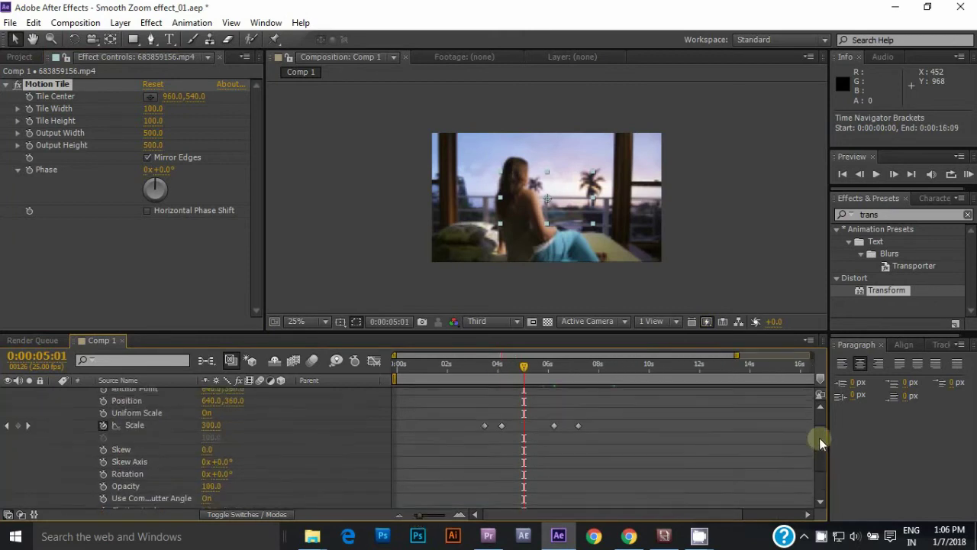
drag(823, 469, 820, 433)
drag(424, 516, 409, 515)
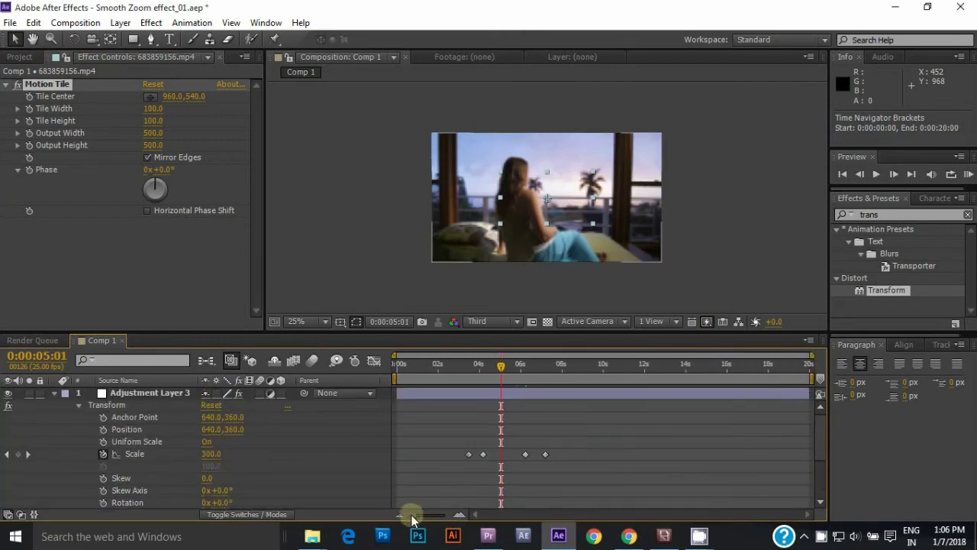
drag(826, 437, 815, 445)
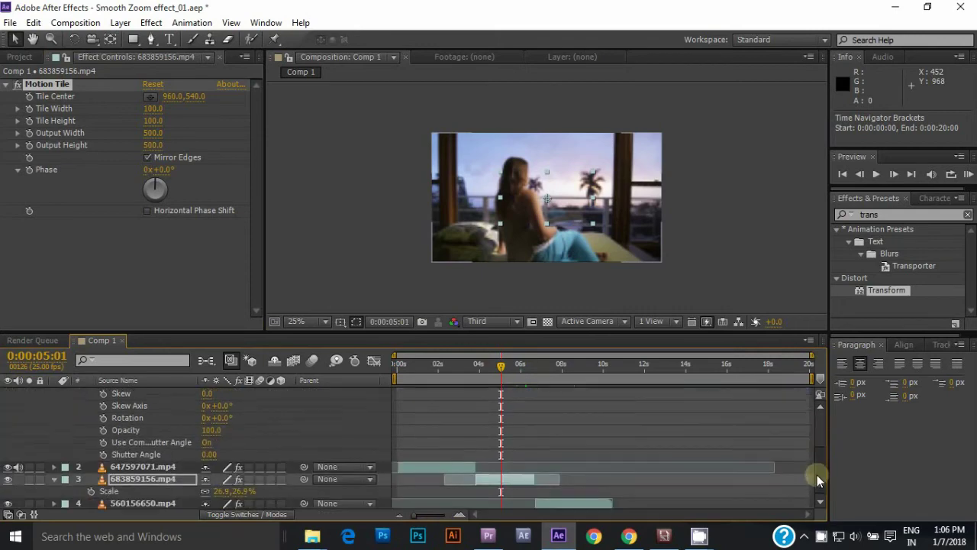
drag(592, 413, 448, 451)
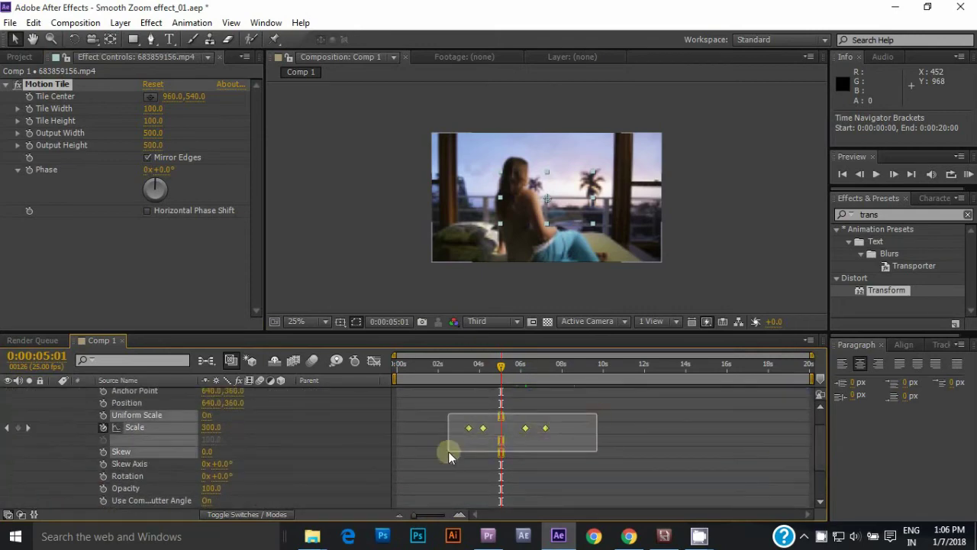
right_click(481, 432)
mouse_move(541, 417)
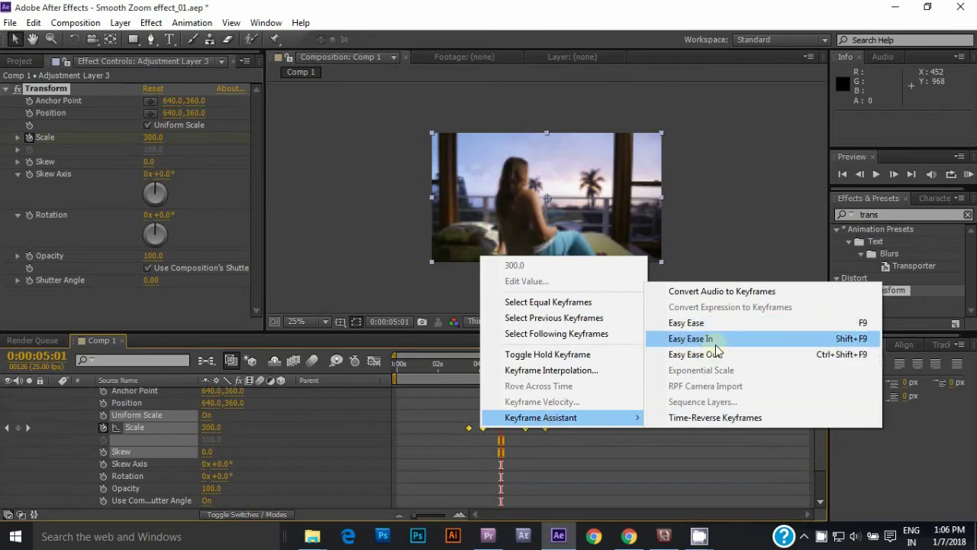
click(688, 322)
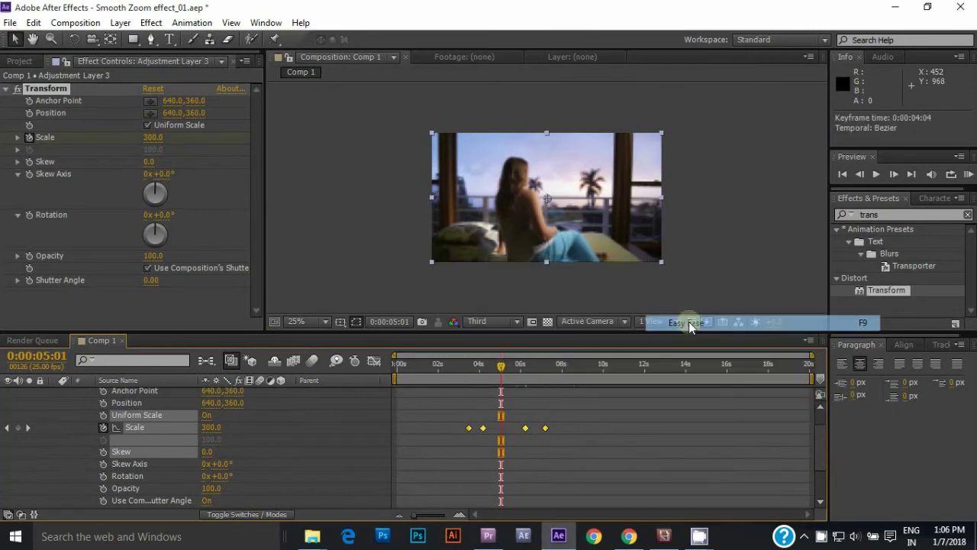
Step: In the Scale speed graph, pull both zooms' influence handles inward so each curve peaks sharply
click(374, 361)
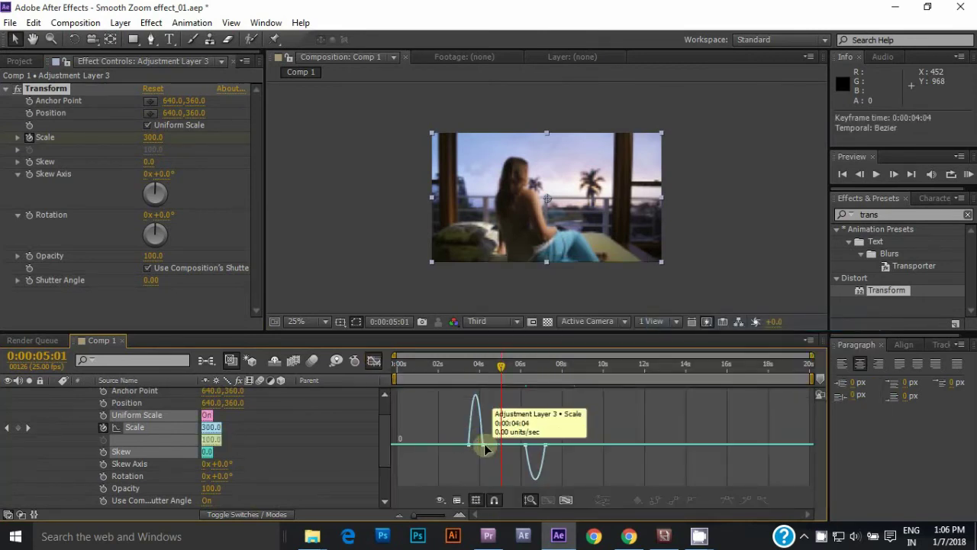
drag(414, 517, 440, 519)
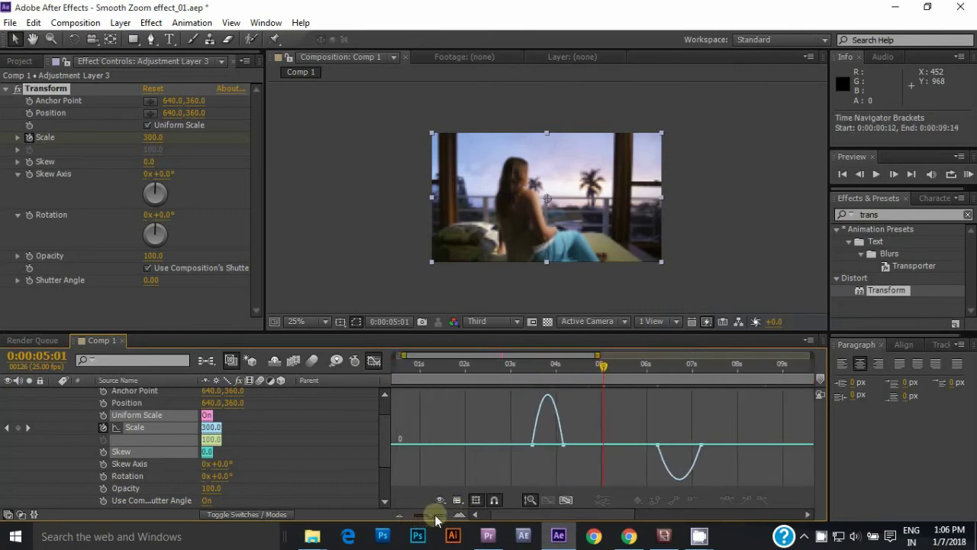
click(540, 445)
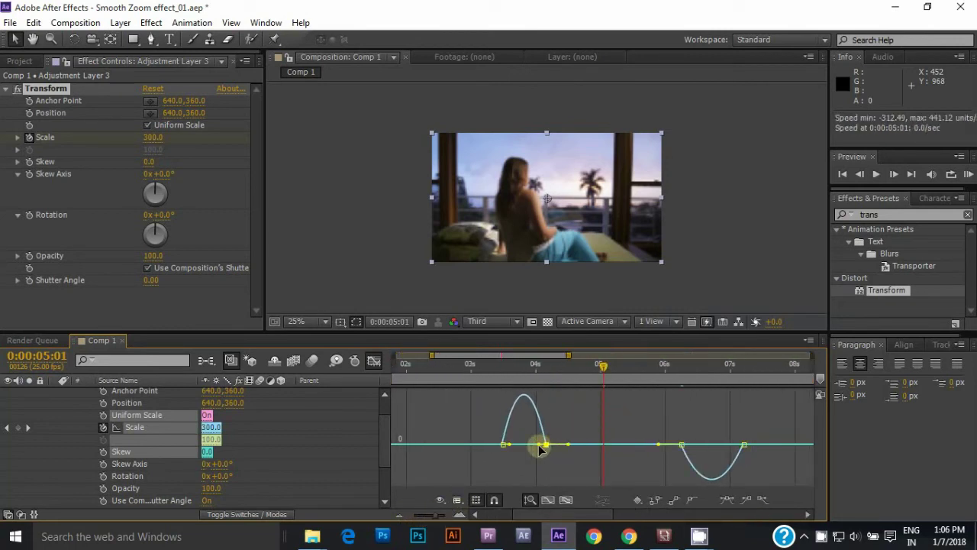
drag(540, 446, 510, 452)
click(742, 455)
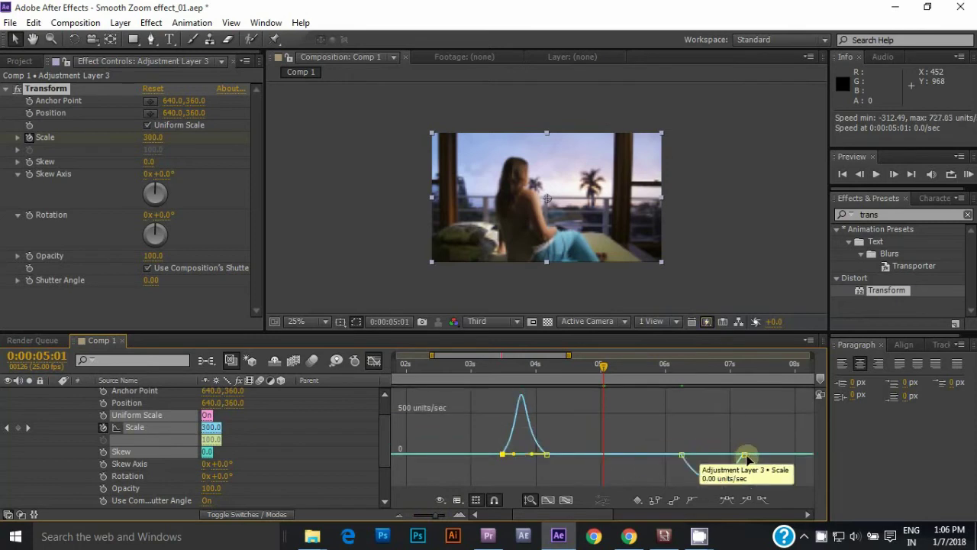
drag(732, 456, 694, 449)
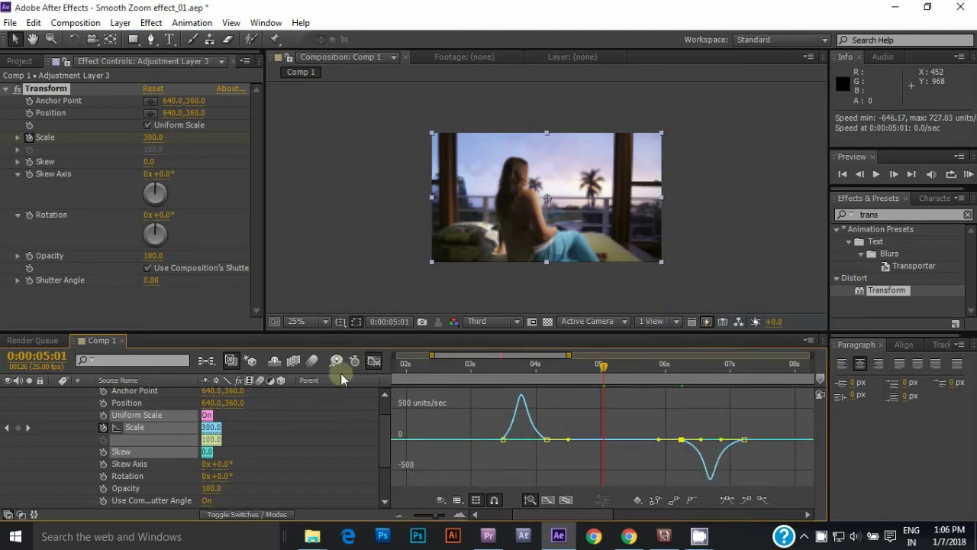
click(374, 360)
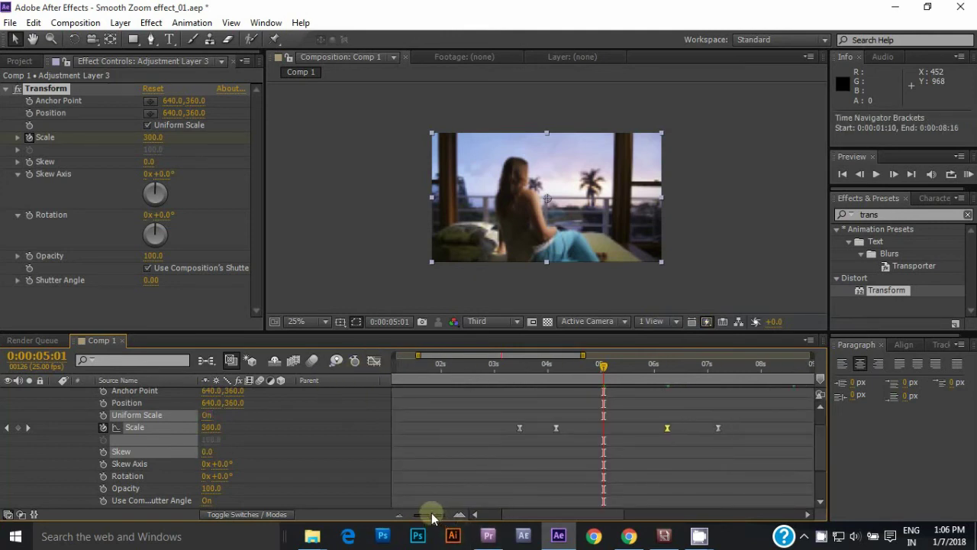
Step: Collapse the adjustment and clip layer properties and end the work area at about ten seconds
drag(430, 516, 403, 514)
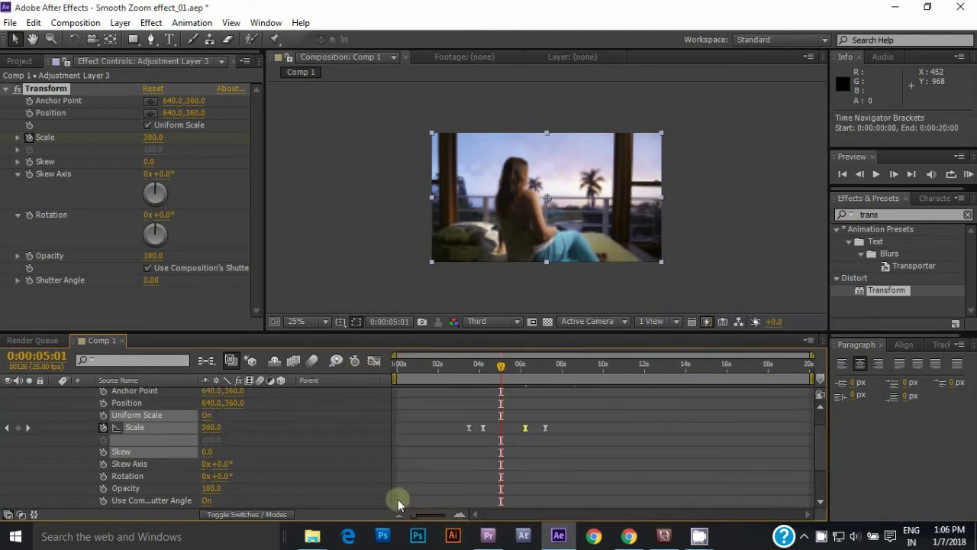
scroll(105, 421, up, 2)
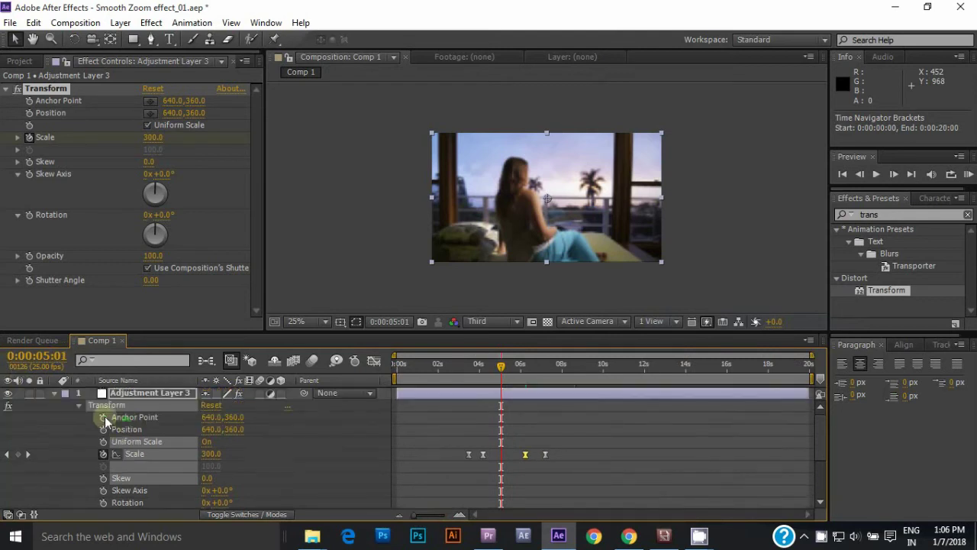
click(55, 392)
click(55, 418)
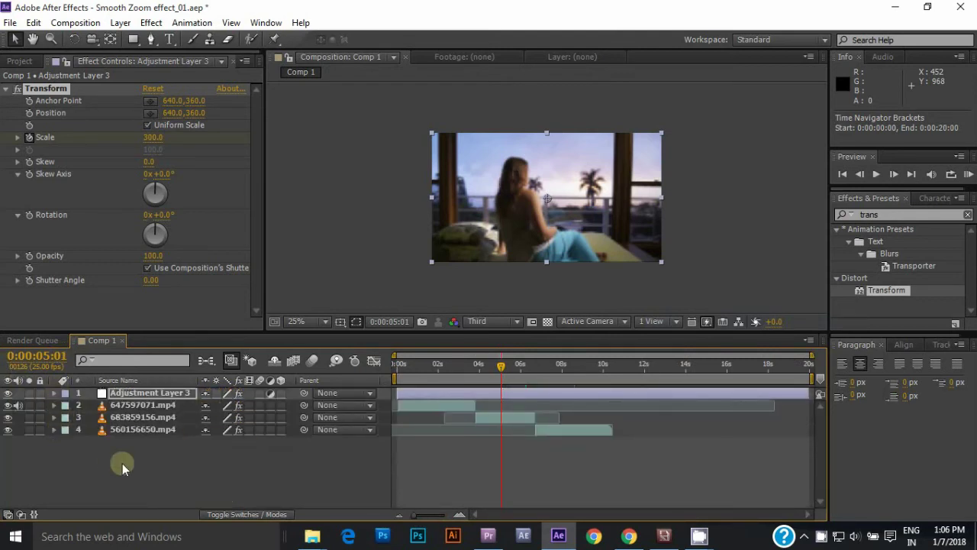
click(122, 462)
drag(811, 377, 612, 378)
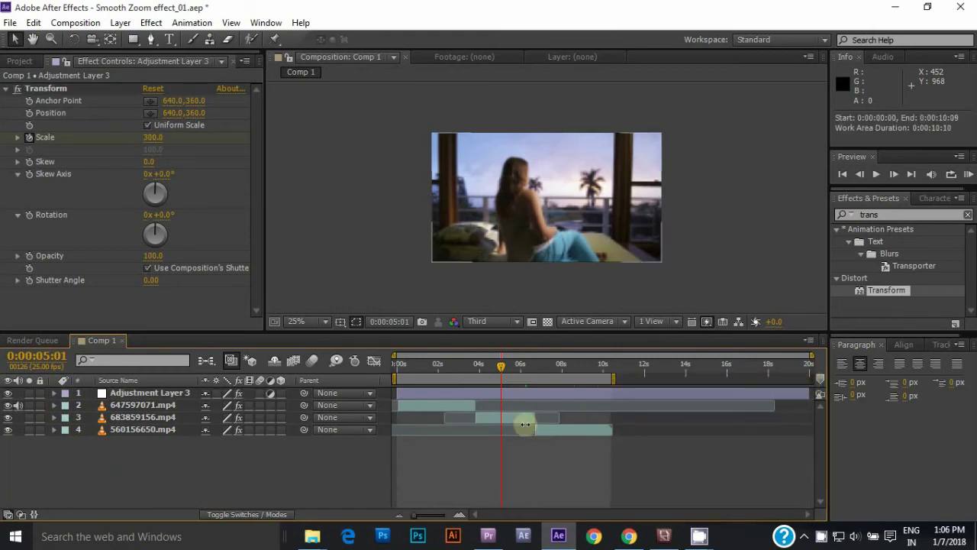
click(402, 516)
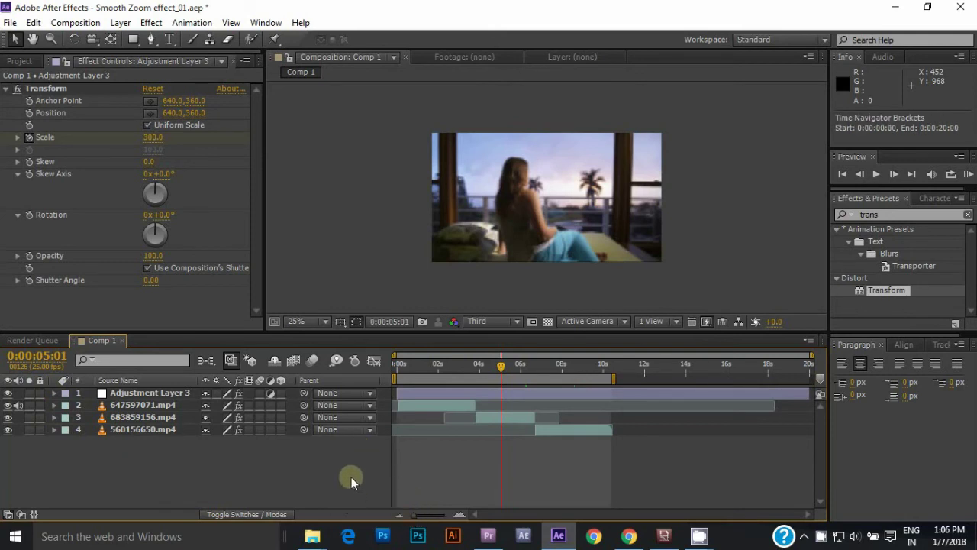
Step: Set Full resolution, enable motion blur on both clip layers and the comp, then render a preview
click(519, 321)
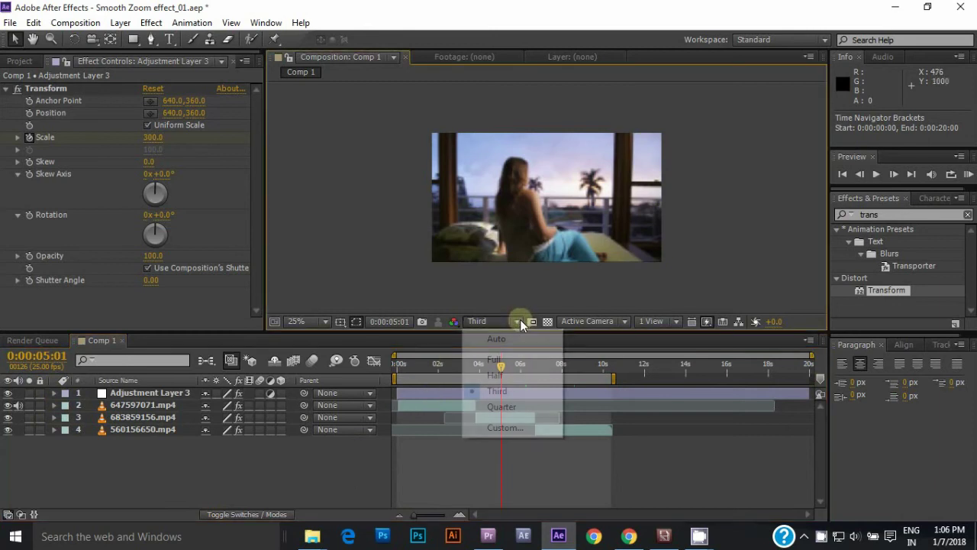
click(505, 360)
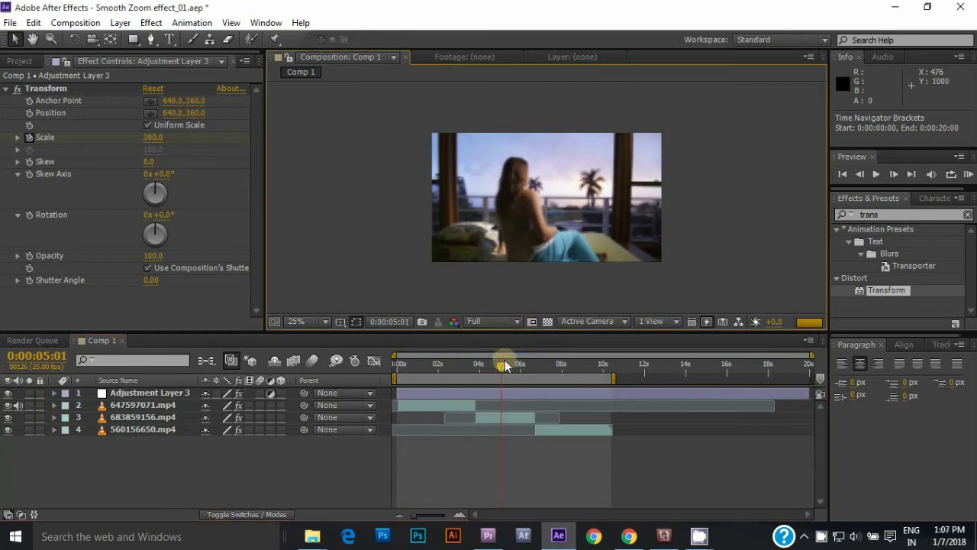
click(261, 405)
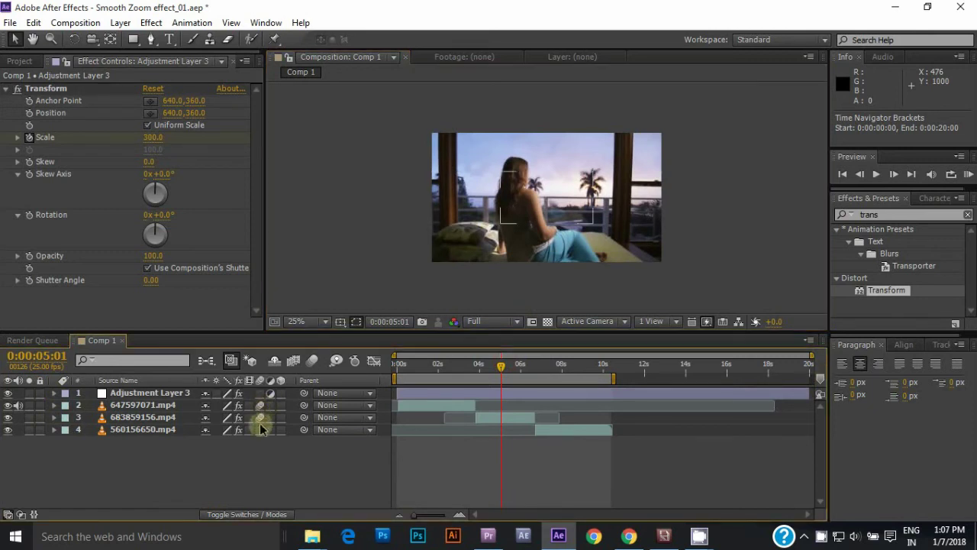
click(258, 392)
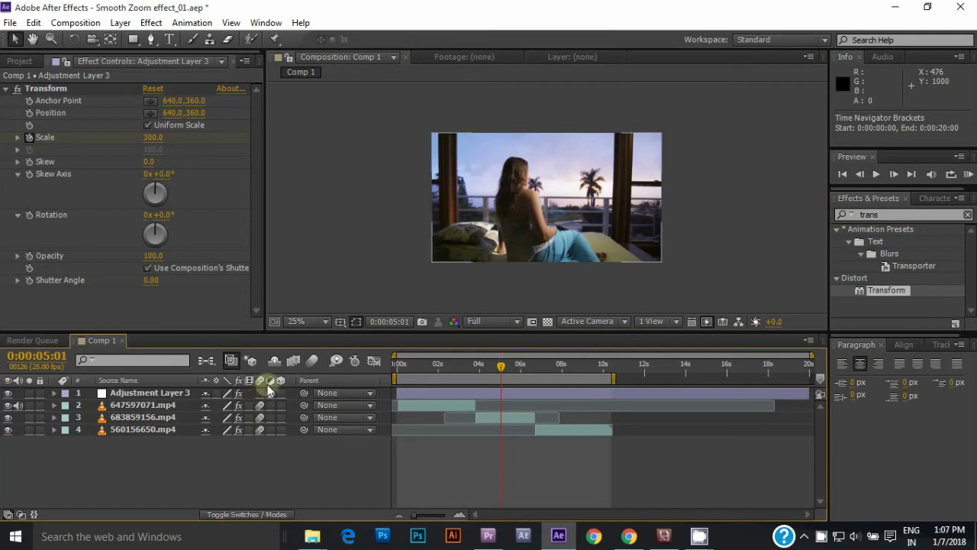
click(313, 361)
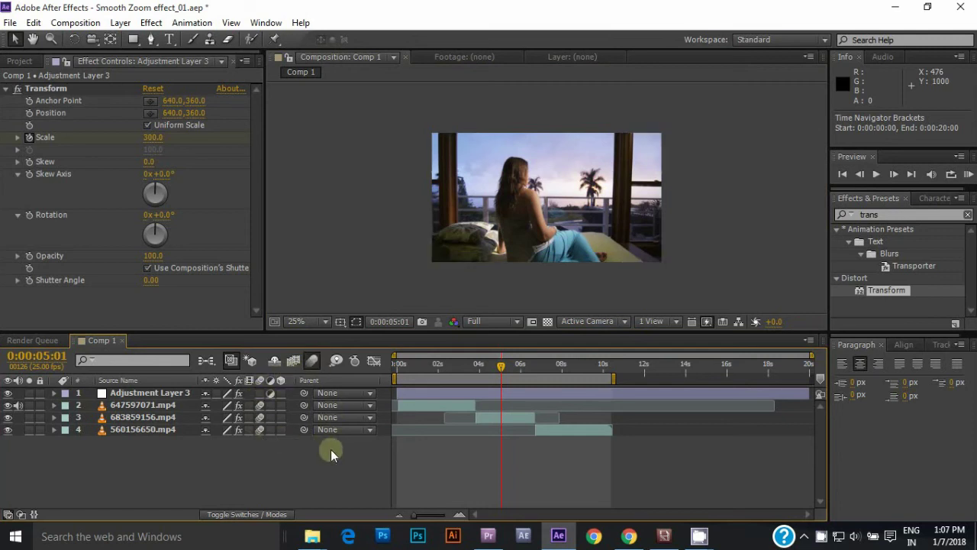
key(KP_0)
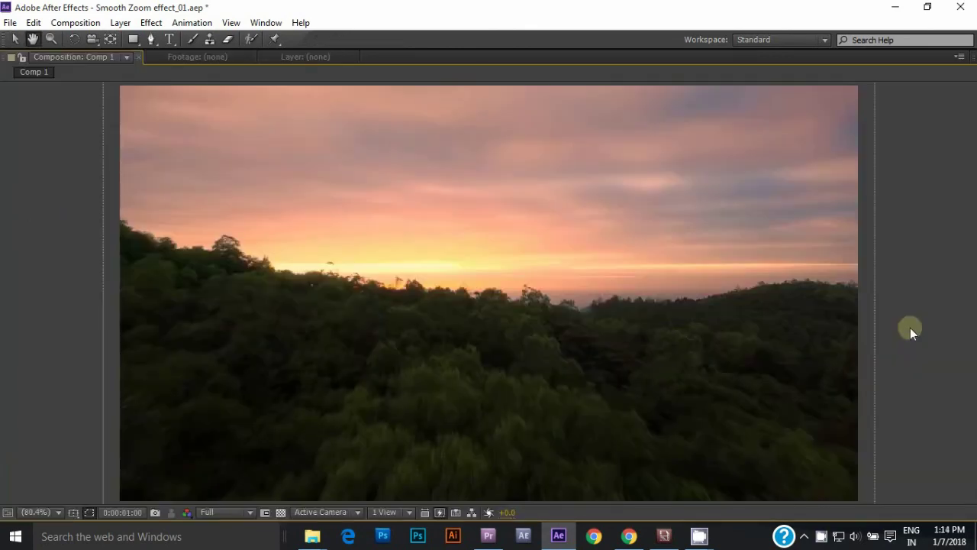
Step: Play back the rendered Comp 1 preview showing the smooth zoom transitions
key(space)
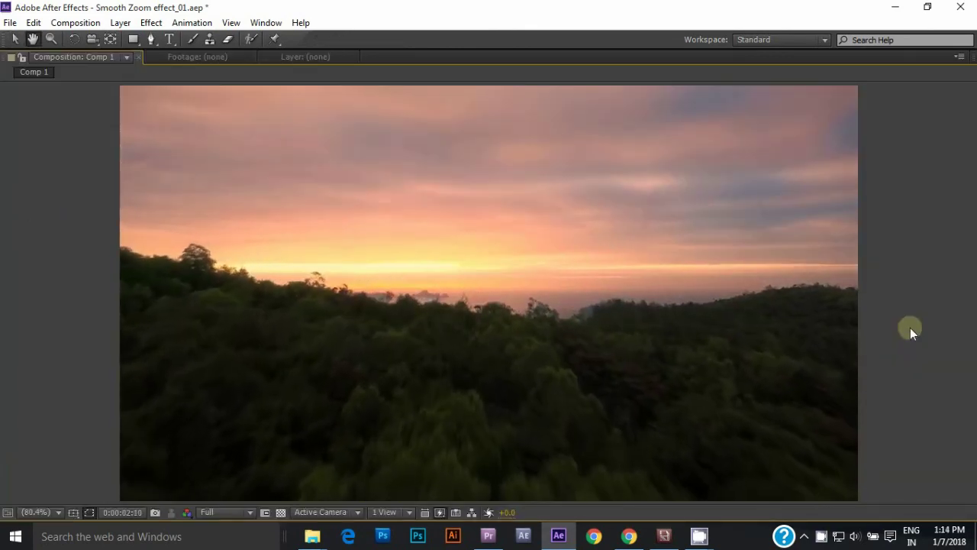